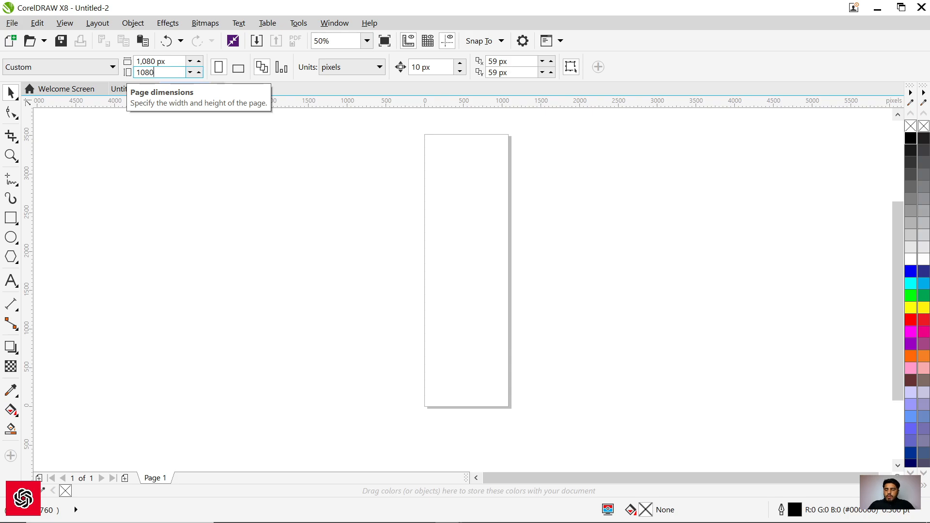
Step: Set the page size to 1,080 by 1,080 px and add a rectangle covering the whole page
key(Return)
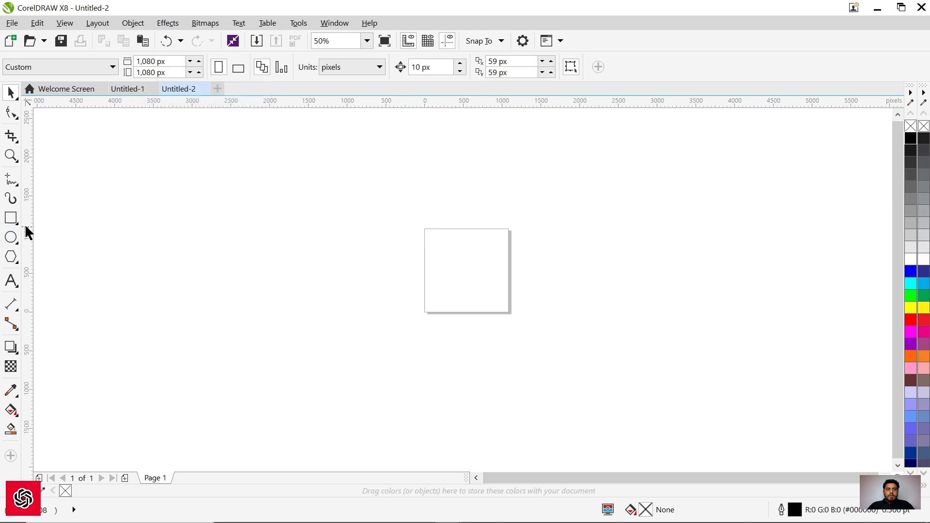
double_click(11, 218)
key(shift+F2)
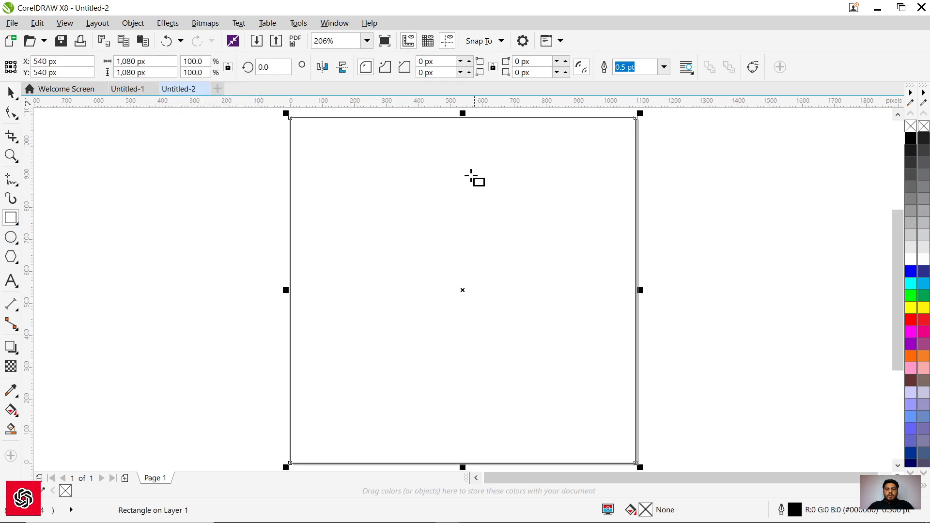
Step: Shorten the page-sized rectangle from its upper edge to about 559 px high, keeping its base on the page's lower edge
click(11, 93)
key(ctrl+z)
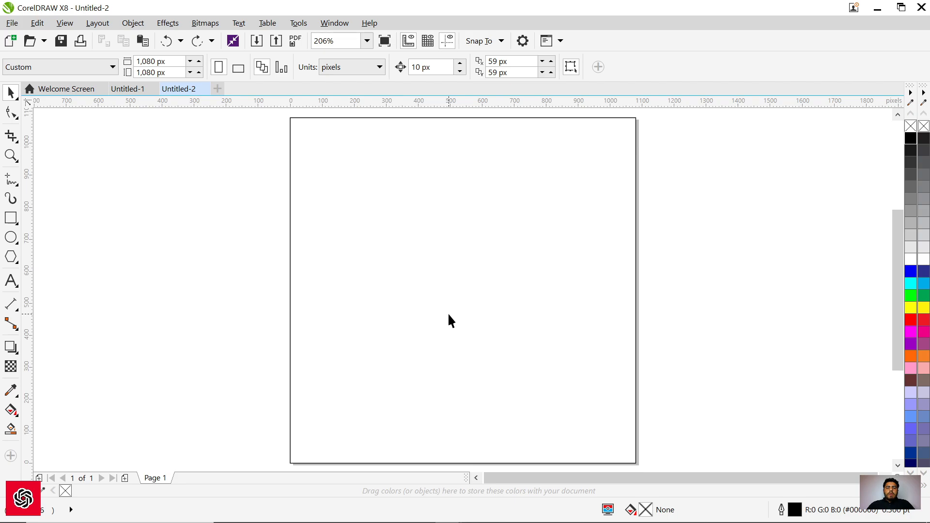
click(446, 188)
click(193, 210)
click(488, 129)
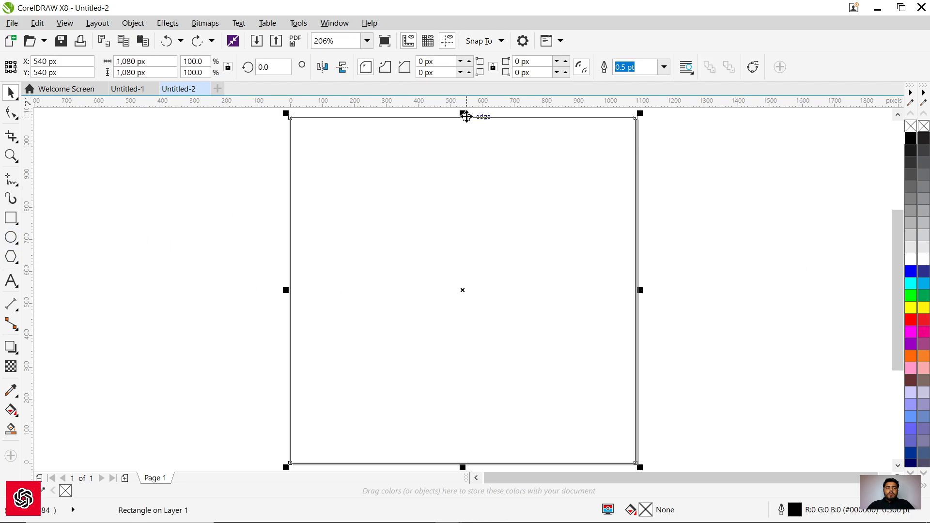
drag(462, 112, 468, 280)
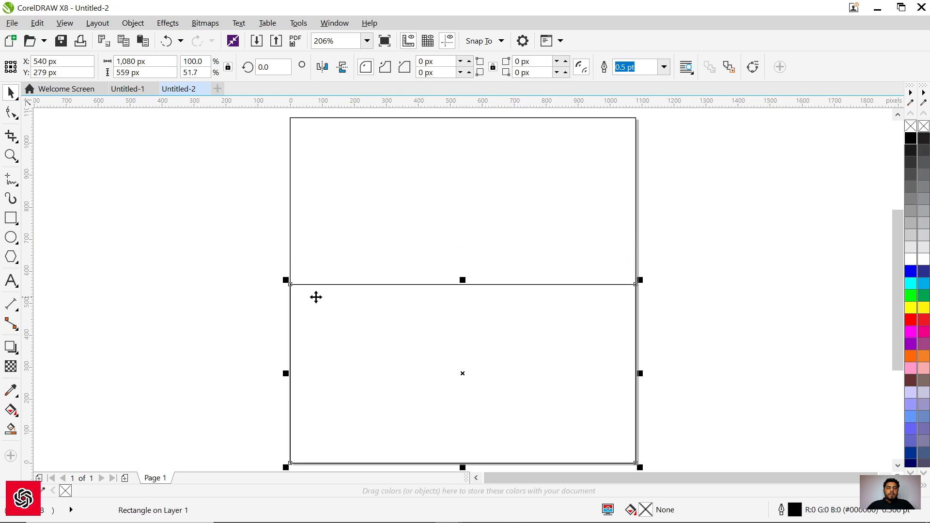
Step: Convert the shortened rectangle to curves and lower its upper-right corner node by about 120 px
click(10, 113)
right_click(435, 287)
click(467, 196)
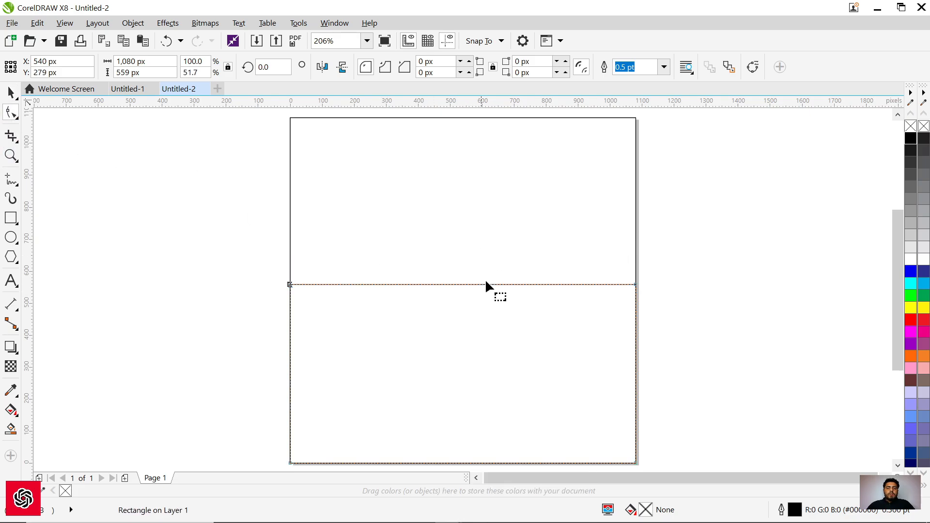
drag(611, 257, 678, 310)
key(Down)
key(Down)
key(Down)
key(Down)
key(Down)
key(Down)
key(Down)
key(Down)
key(Down)
key(Down)
key(Down)
key(Down)
key(Down)
key(Down)
key(Down)
key(Down)
key(Down)
key(Down)
key(Up)
key(Up)
key(Up)
key(Up)
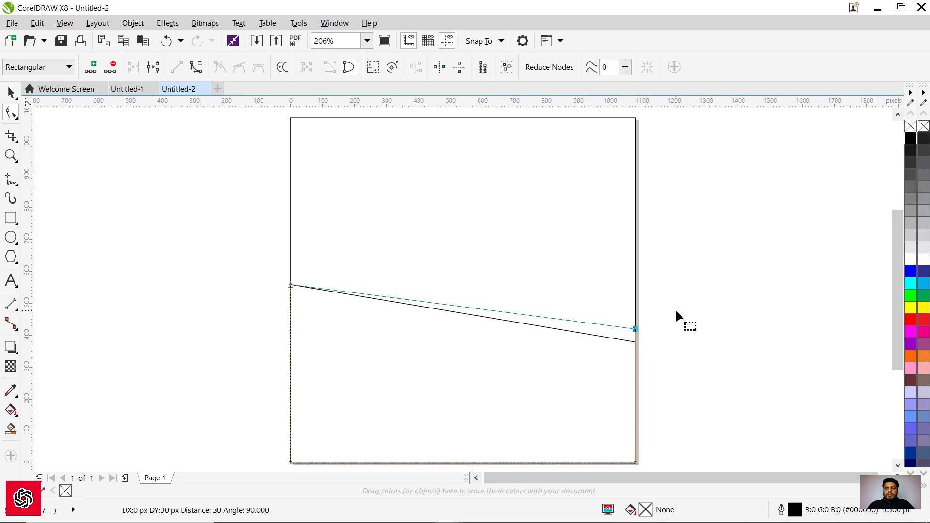
key(Up)
key(Up)
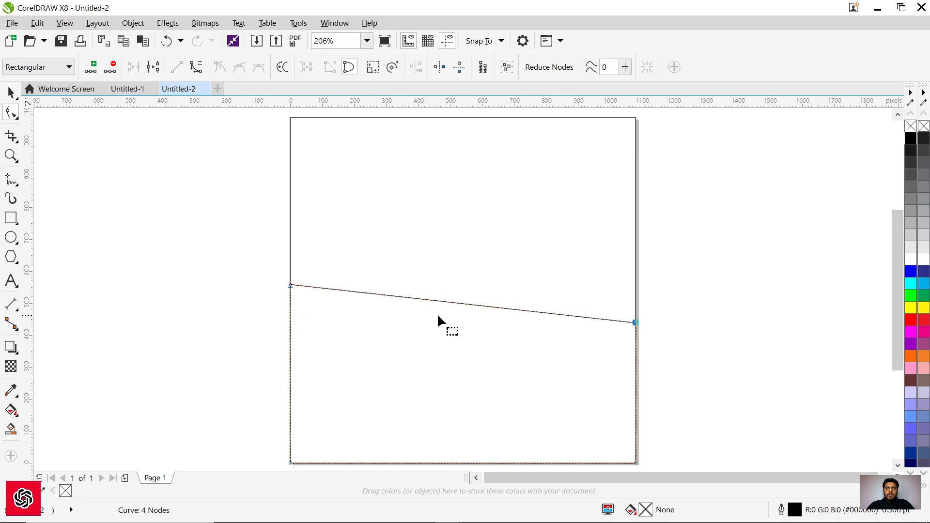
Step: Convert the shape's sloping upper edge to a curve and bend it into an S-wave, rising near the left and dipping near the right
right_click(449, 305)
click(487, 125)
drag(405, 294, 409, 268)
drag(519, 309, 483, 390)
drag(409, 268, 404, 248)
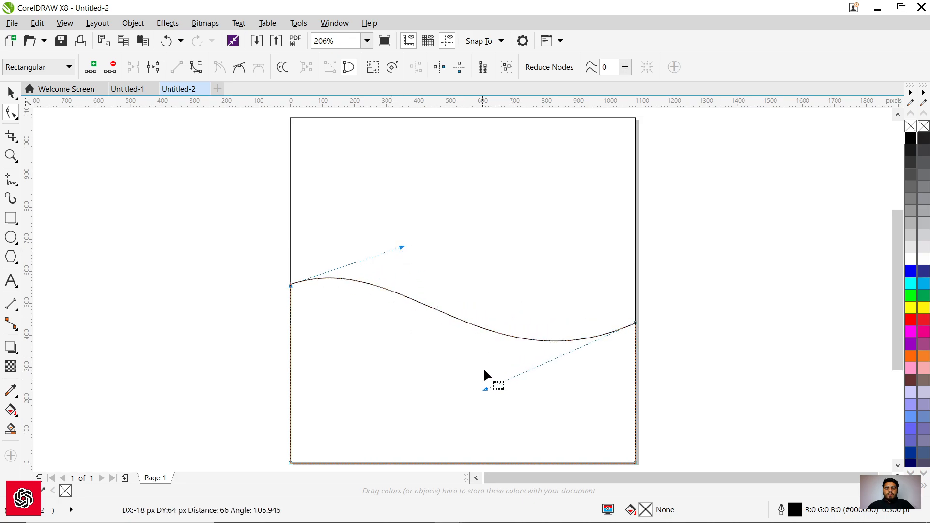
drag(484, 390, 494, 416)
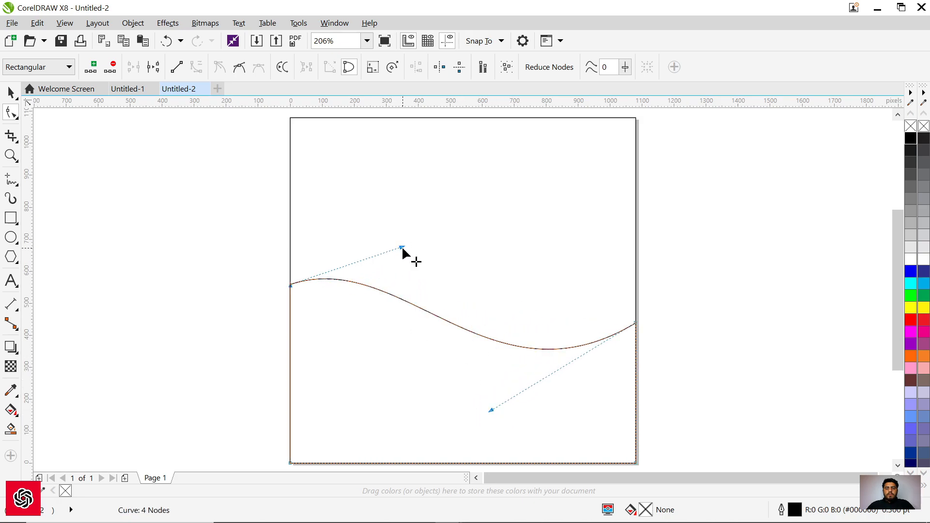
drag(403, 248, 409, 245)
drag(490, 411, 484, 421)
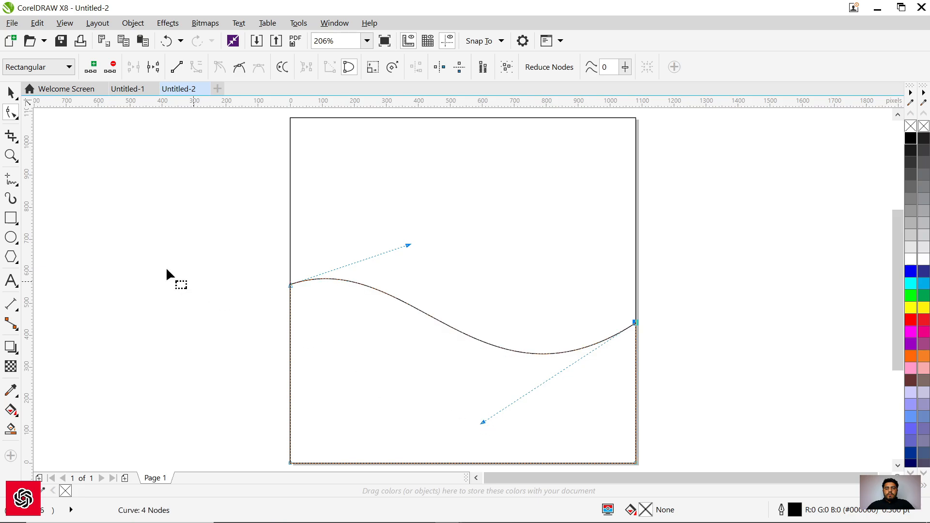
key(space)
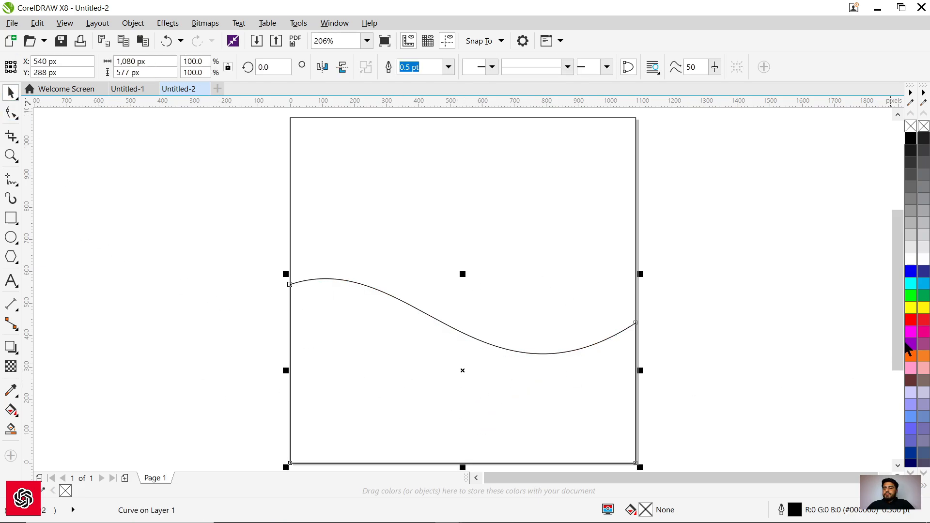
Step: Apply a linear fountain fill diagonally across the wave shape from upper left to lower right, with a dark red end color
click(11, 409)
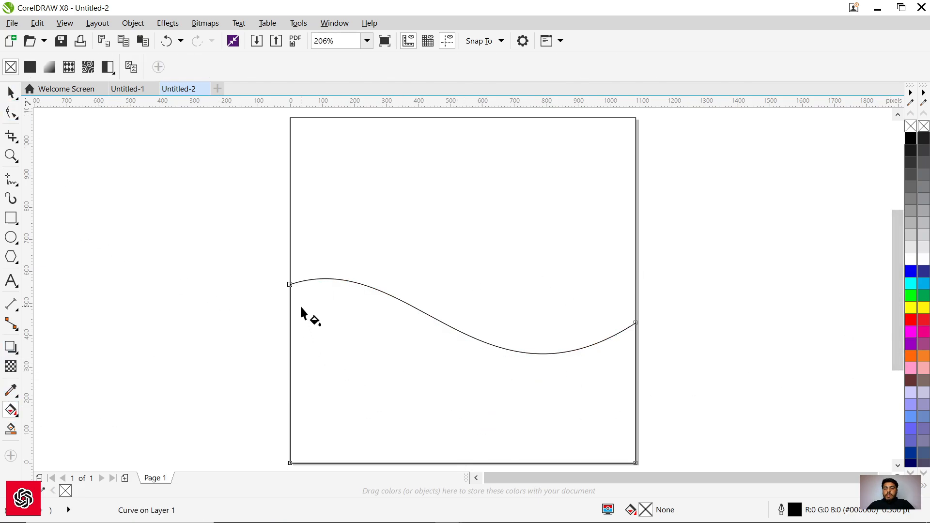
drag(301, 305, 620, 443)
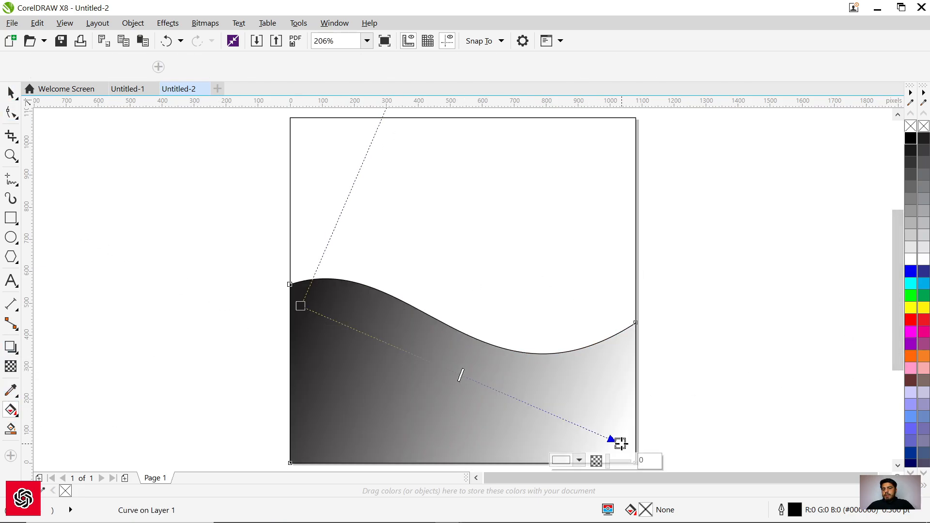
click(915, 324)
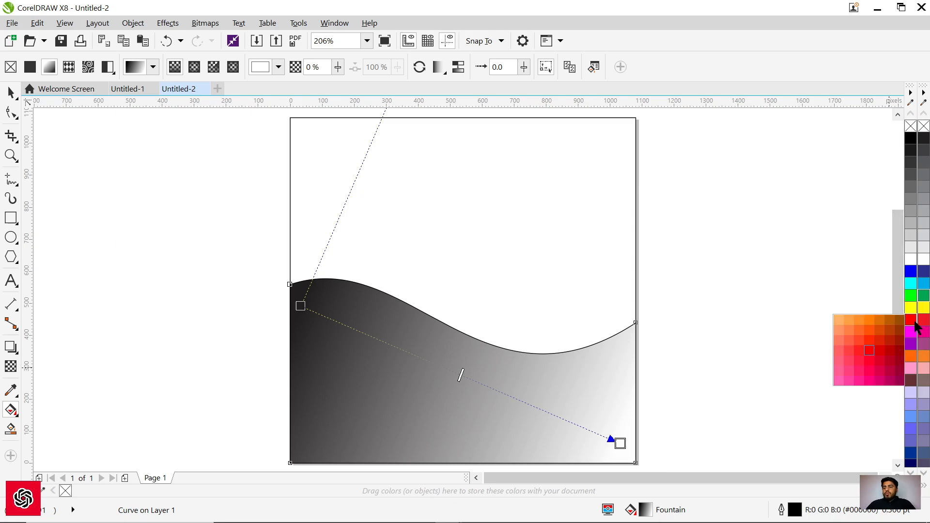
click(891, 338)
Step: Change the fountain fill's start color from black to a crimson shade of red
click(301, 305)
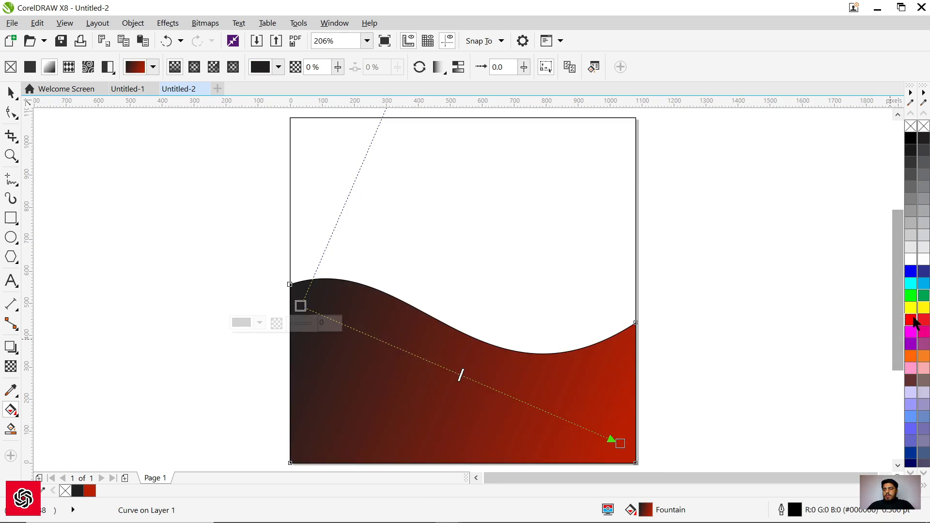
click(911, 320)
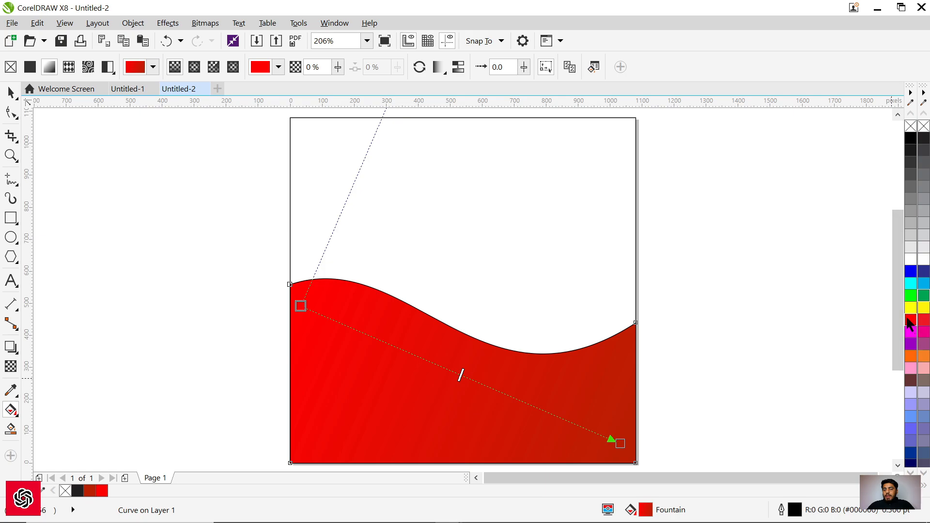
click(909, 323)
click(876, 359)
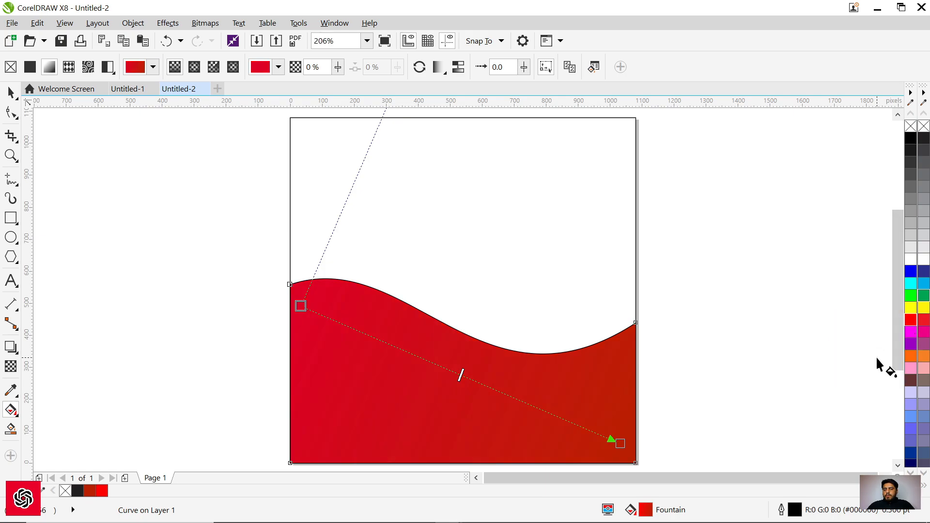
Step: Refine the fountain fill colors to #9E1D03 at the end node and #E8072D at the start node
click(620, 442)
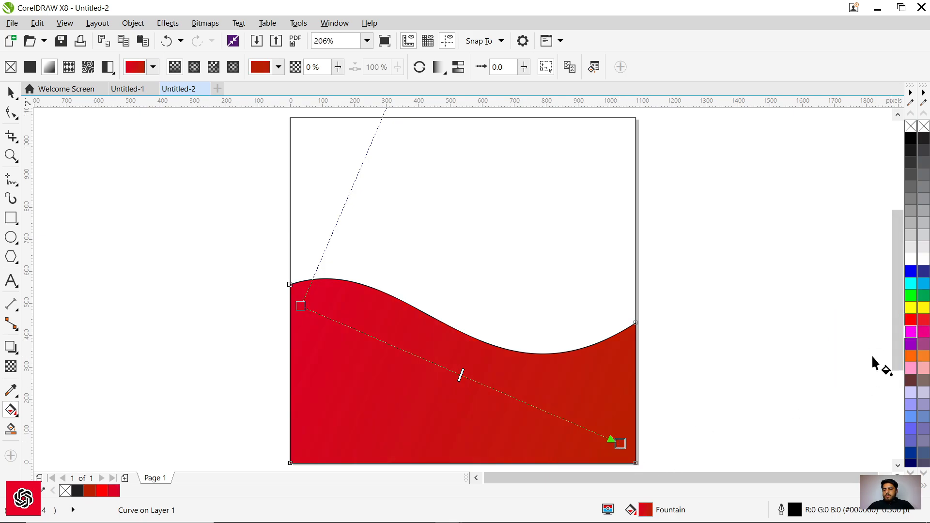
click(579, 460)
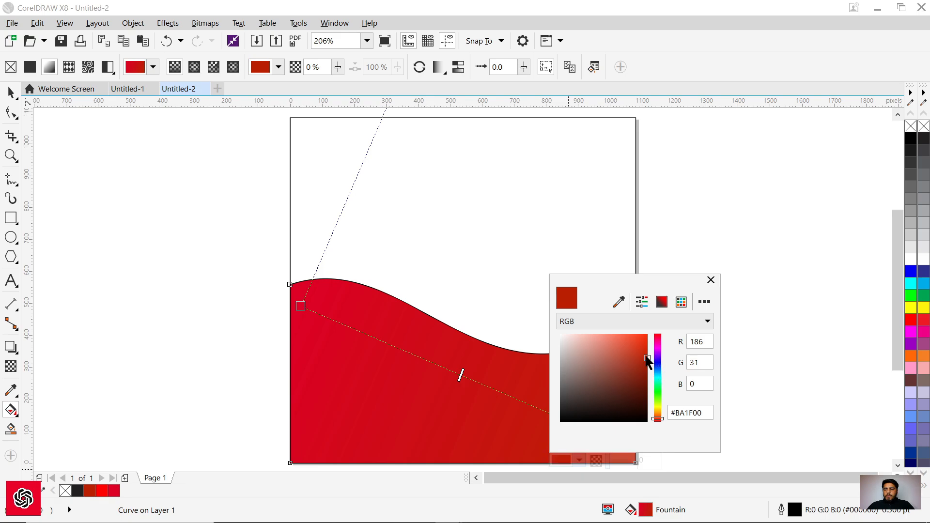
drag(643, 362, 645, 368)
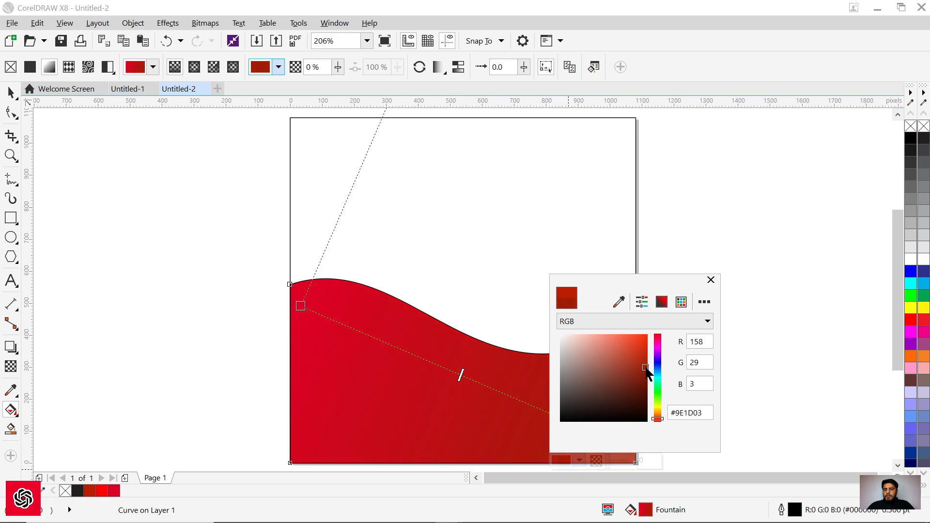
click(300, 305)
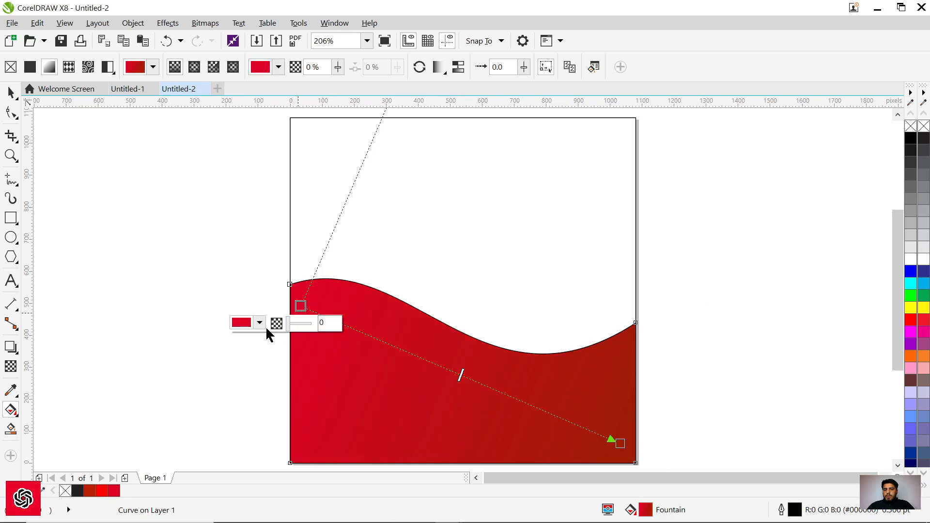
click(264, 325)
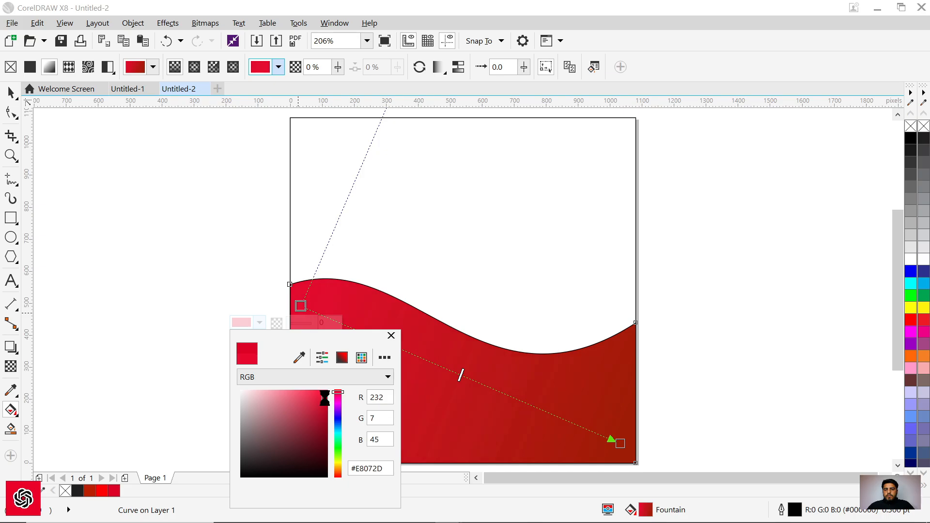
Step: Reposition the fountain fill's start and end nodes for a steeper gradient direction, and remove the wave shape's outline
click(620, 444)
drag(620, 444, 595, 470)
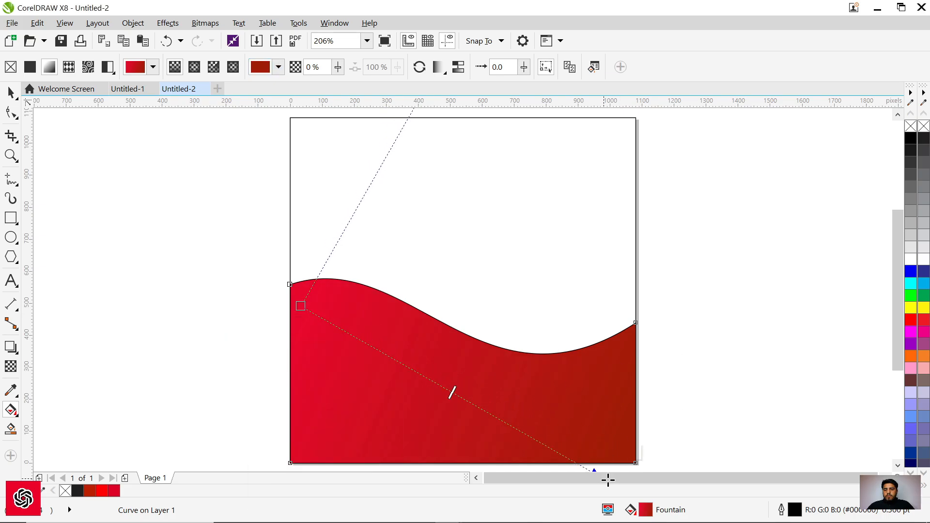
drag(300, 306, 340, 313)
click(11, 94)
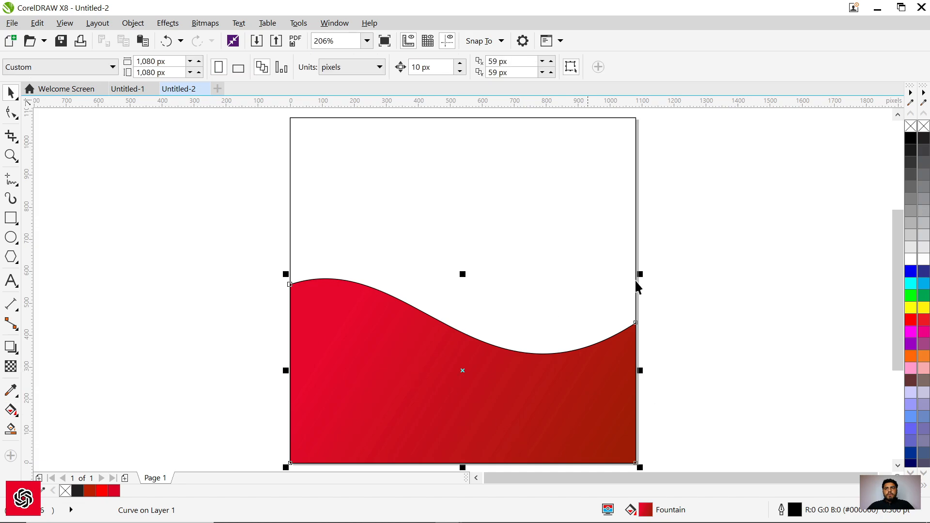
click(620, 251)
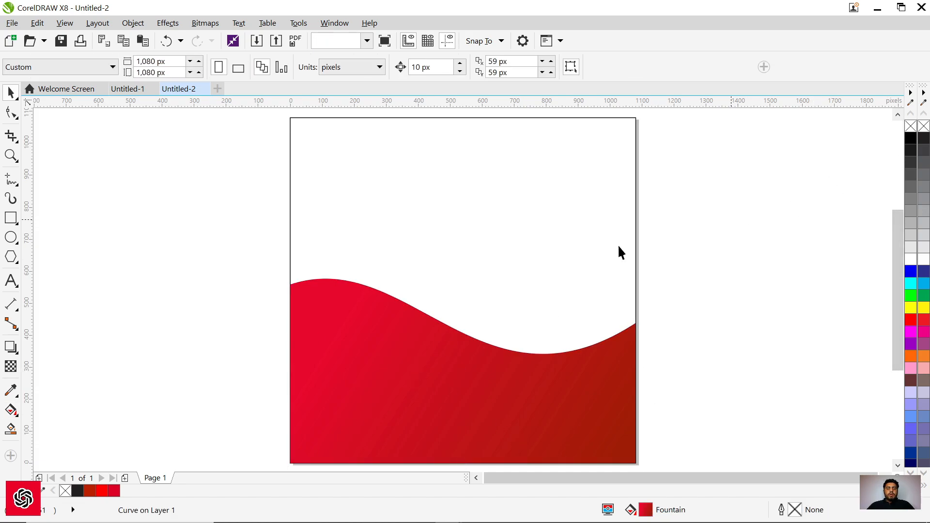
Step: Draw a straight Pen line across the full 1,080 px page width, with both ends slightly above the wave's side edges
click(13, 182)
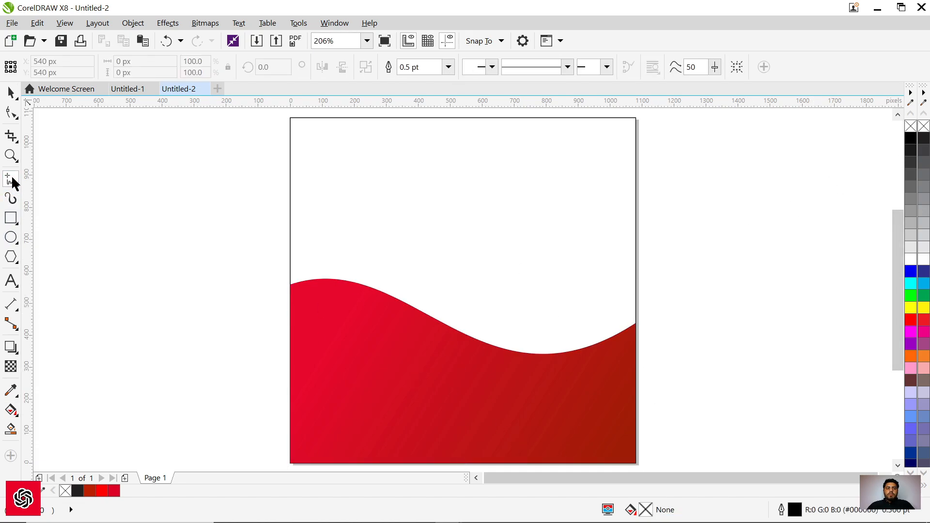
click(54, 209)
scroll(293, 280, up, 5)
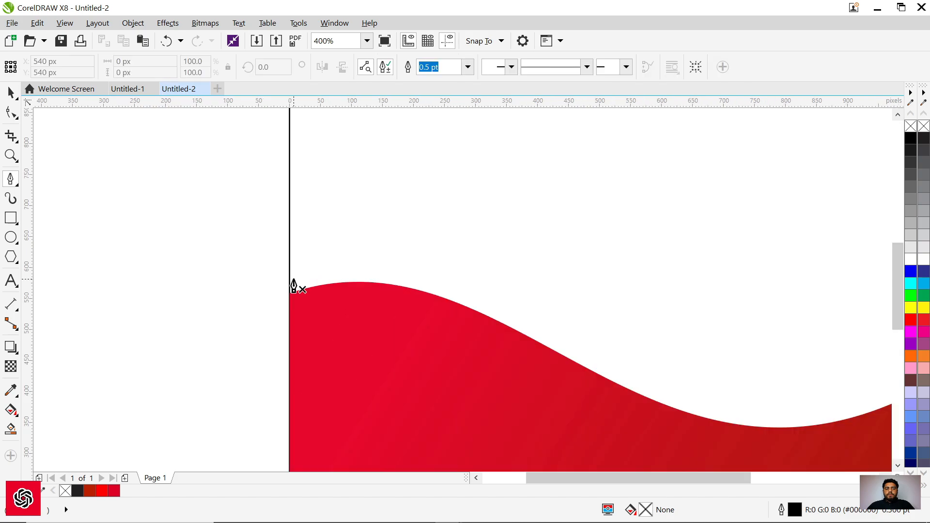
click(268, 286)
scroll(267, 285, down, 5)
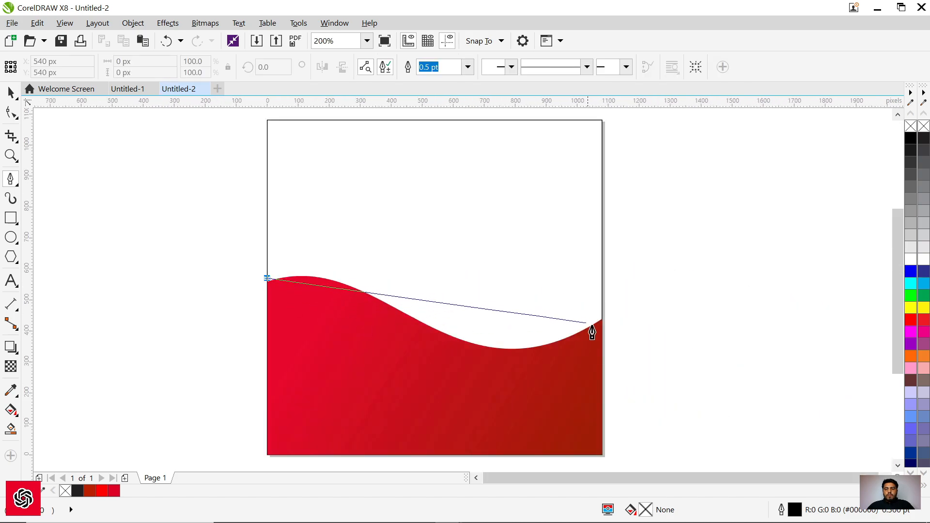
scroll(601, 300, up, 5)
double_click(618, 283)
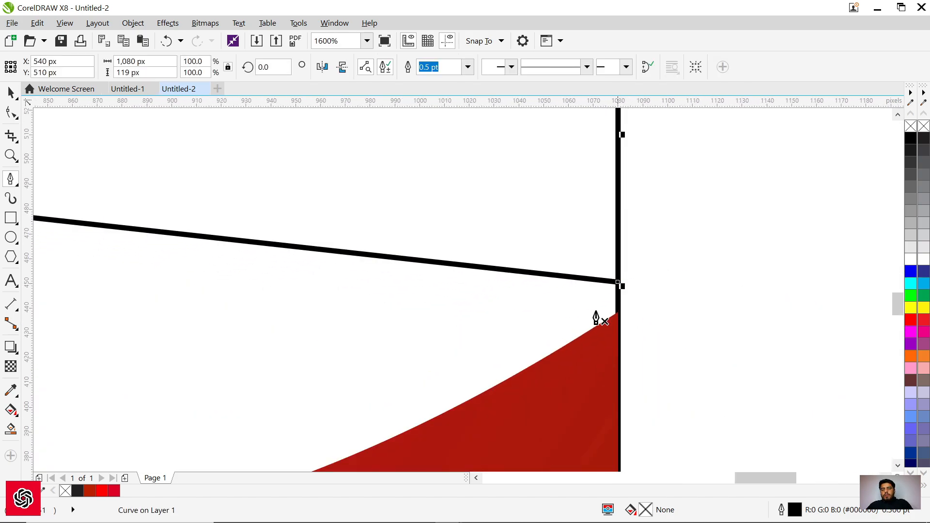
Step: Convert the pen line to a curve and bend it to follow the red wave's upper edge with a narrow gap
key(F10)
scroll(353, 245, down, 2)
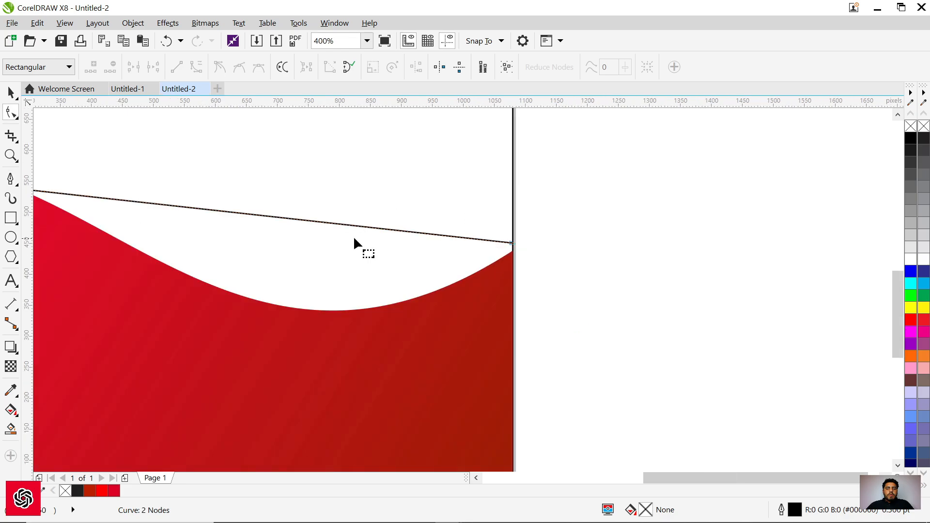
right_click(261, 216)
click(290, 272)
scroll(496, 346, down, 1)
scroll(274, 262, up, 1)
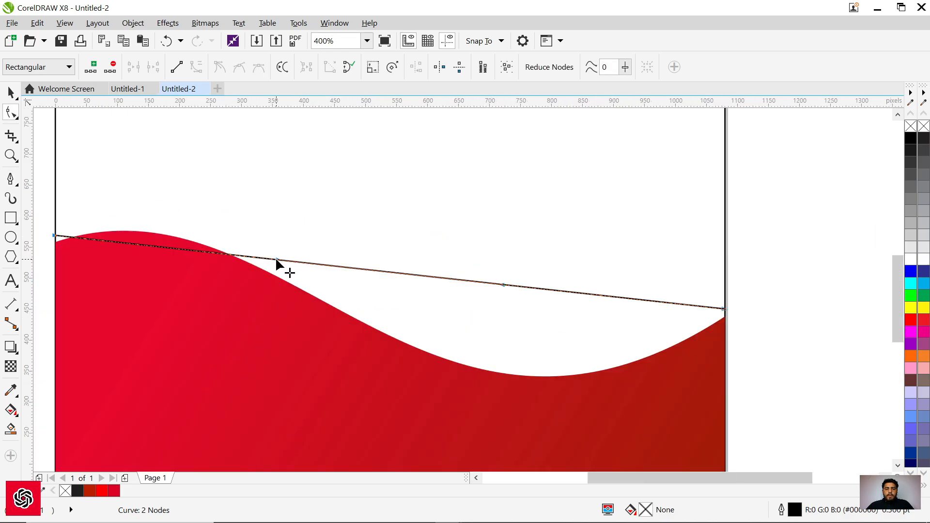
drag(275, 257, 246, 166)
drag(501, 285, 460, 445)
scroll(322, 270, down, 1)
scroll(350, 238, up, 1)
drag(350, 237, 405, 227)
scroll(405, 227, down, 1)
drag(483, 397, 477, 400)
key(space)
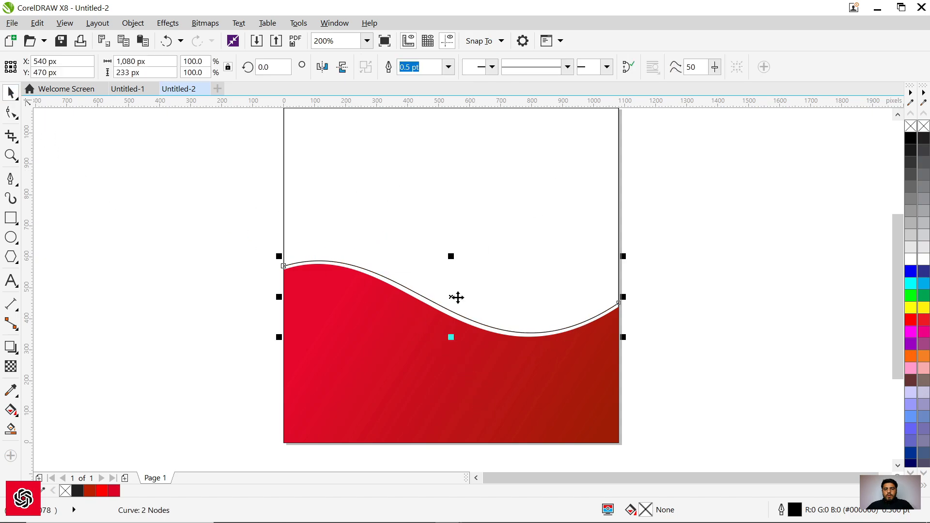
Step: Give the curved line above the wave a dashed style and a 4.0 pt outline width
click(567, 66)
click(545, 197)
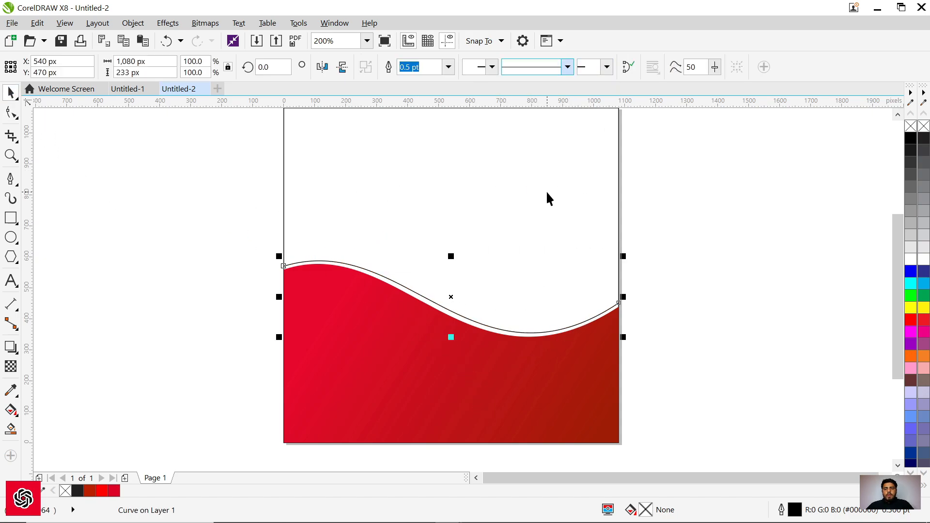
click(449, 66)
click(414, 162)
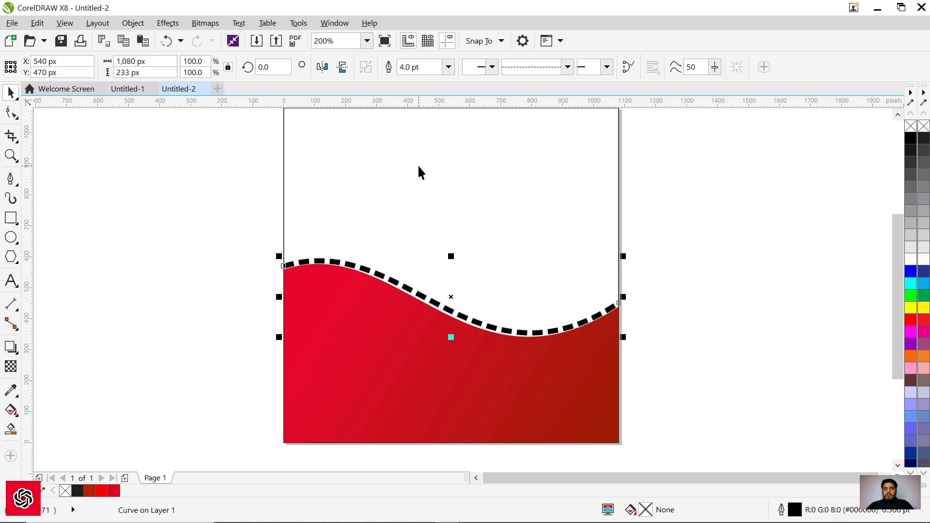
Step: Reduce the outline width of the dashed curve above the red wave
click(449, 68)
click(404, 137)
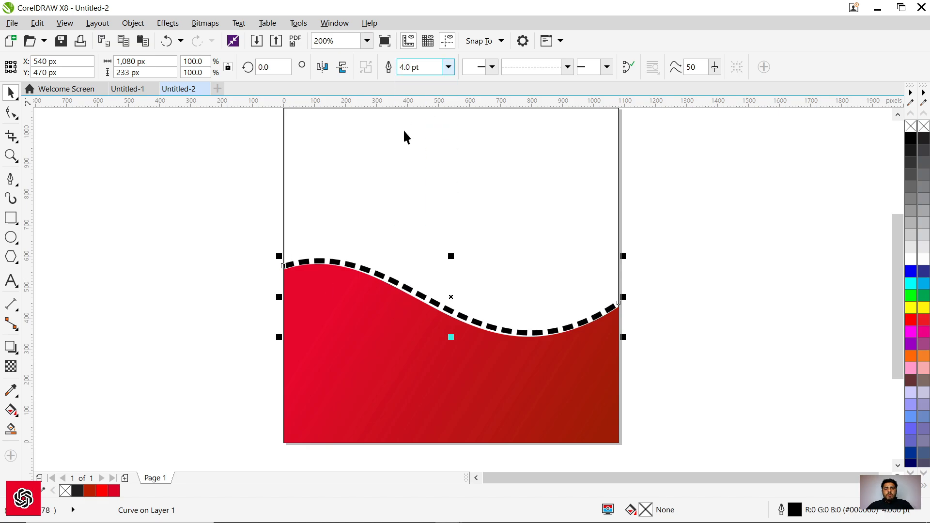
click(641, 218)
Step: Fill the 1,080 by 1,080 px background square with white and remove its black outline
scroll(510, 349, down, 2)
click(499, 336)
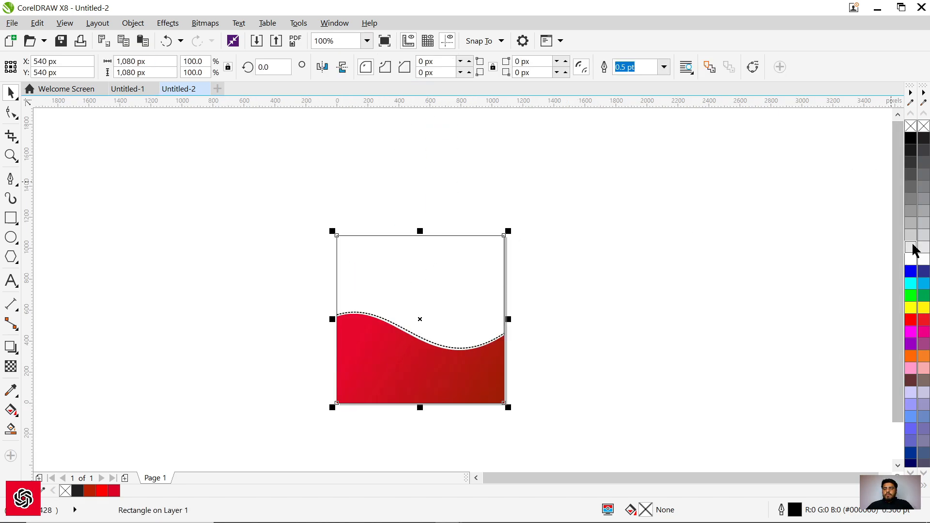
click(606, 255)
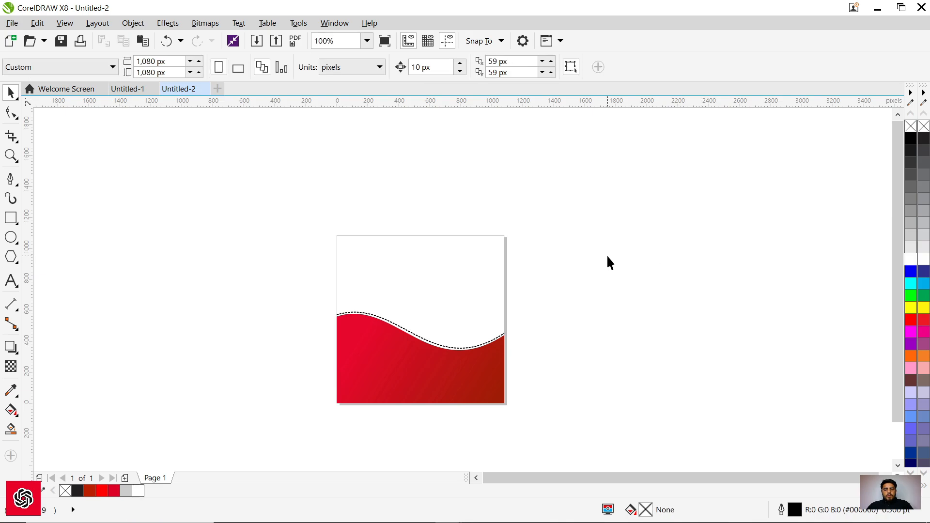
key(shift+F4)
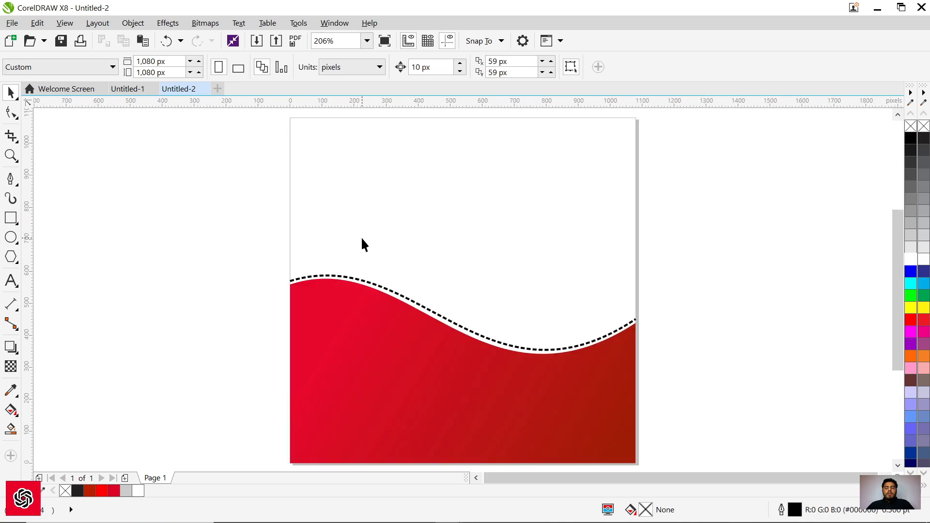
scroll(305, 234, down, 2)
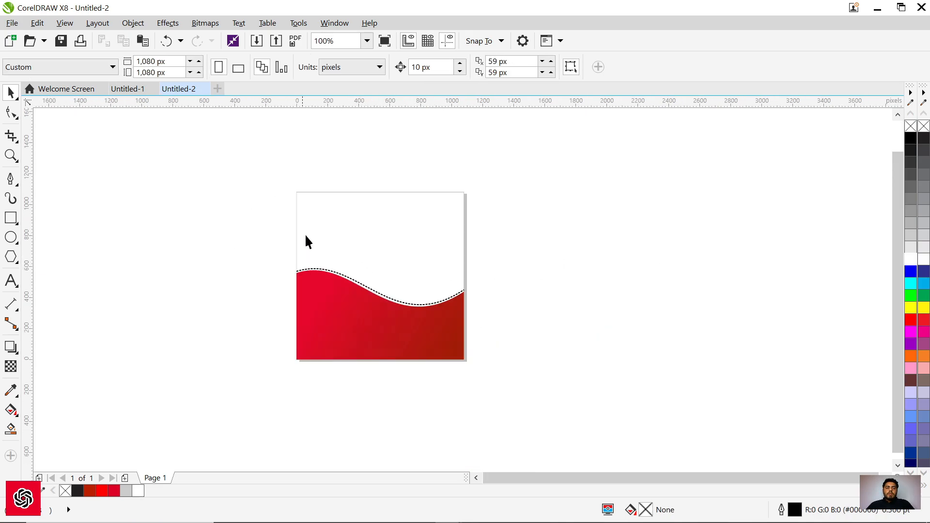
Step: Draw a tall, narrow rectangle about 156 by 1,222 px beside the page and convert it to curves
click(16, 223)
drag(119, 136, 144, 326)
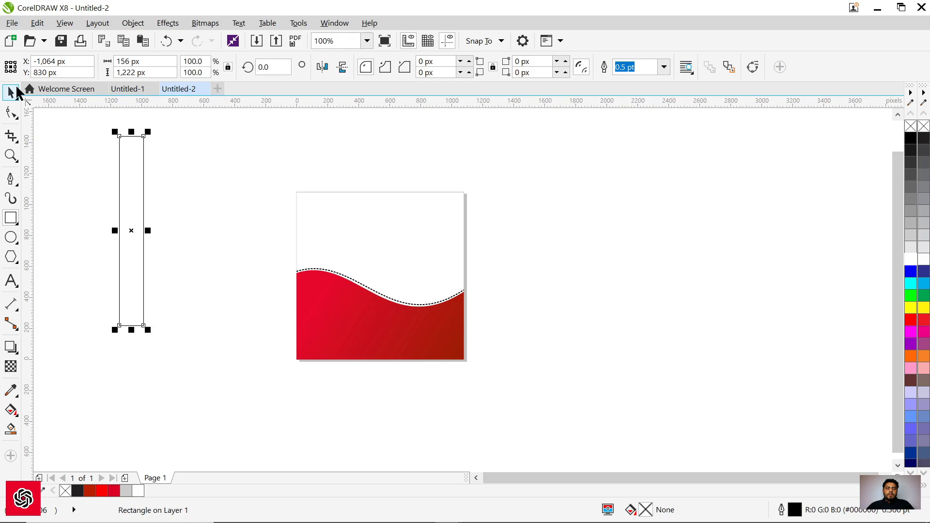
click(11, 113)
right_click(132, 180)
click(187, 197)
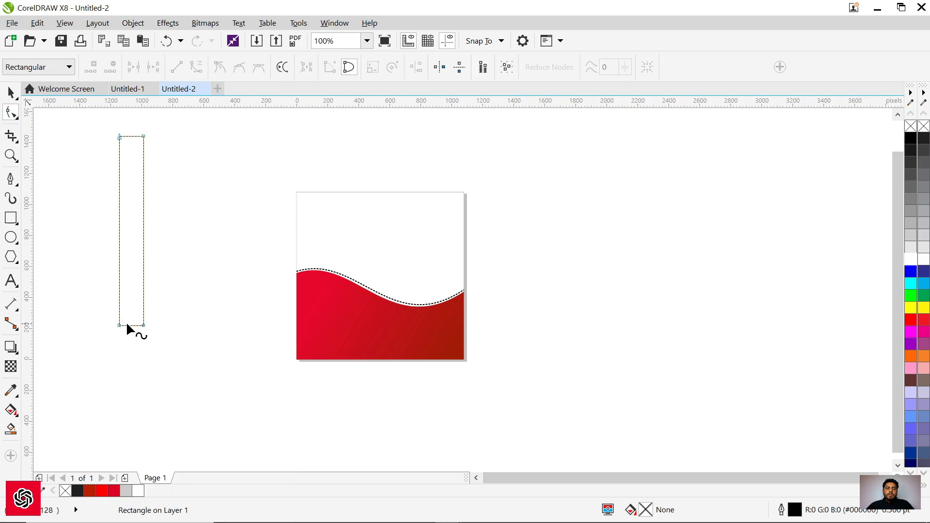
Step: Taper the narrow shape downward by adding two nodes on its bottom edge and deleting both bottom corner nodes
scroll(127, 323, up, 3)
click(122, 335)
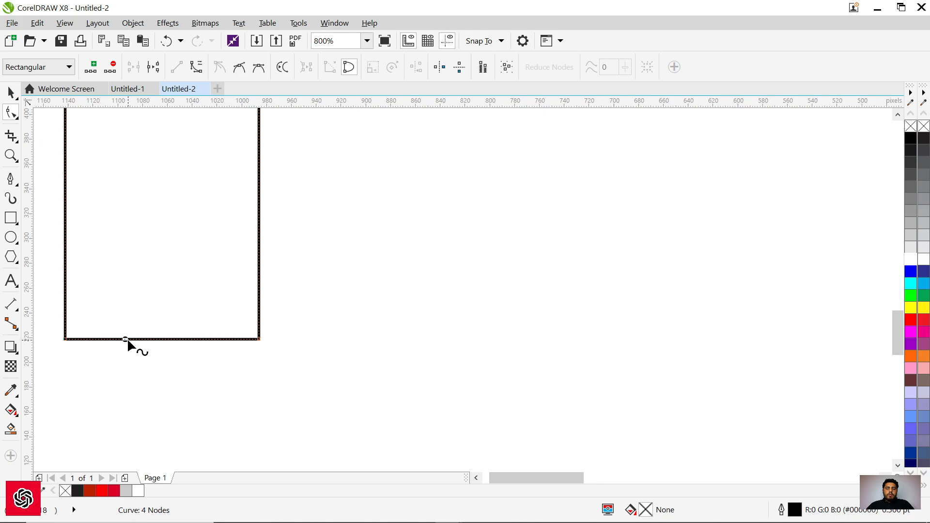
double_click(127, 339)
double_click(187, 339)
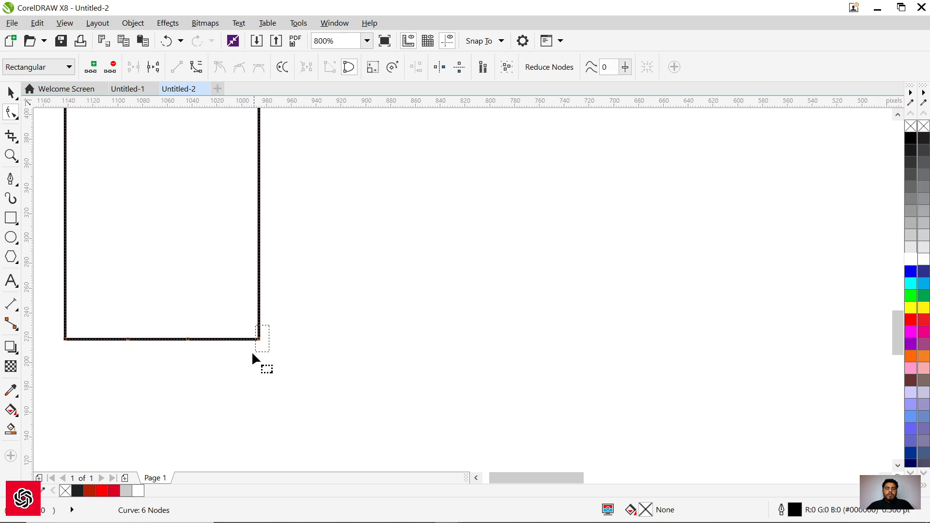
drag(277, 328, 245, 357)
key(Delete)
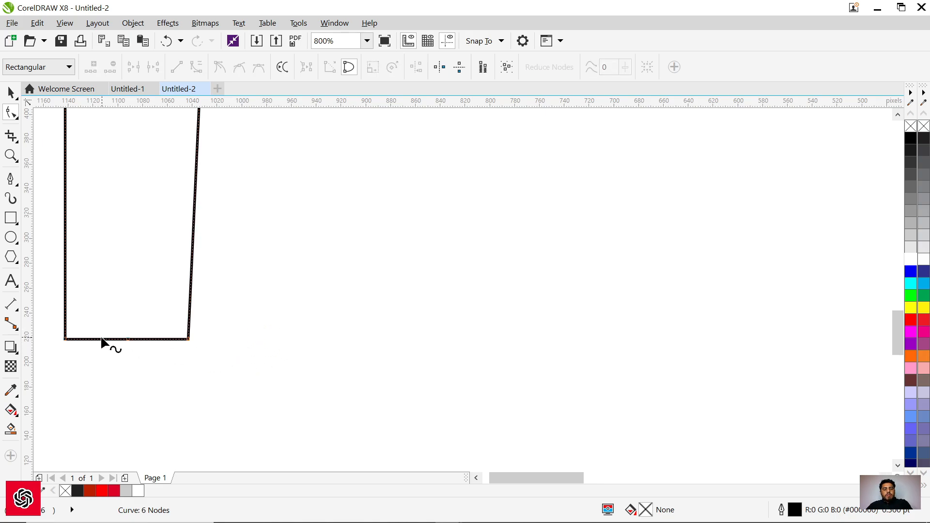
drag(57, 323, 93, 364)
key(Delete)
scroll(226, 389, down, 3)
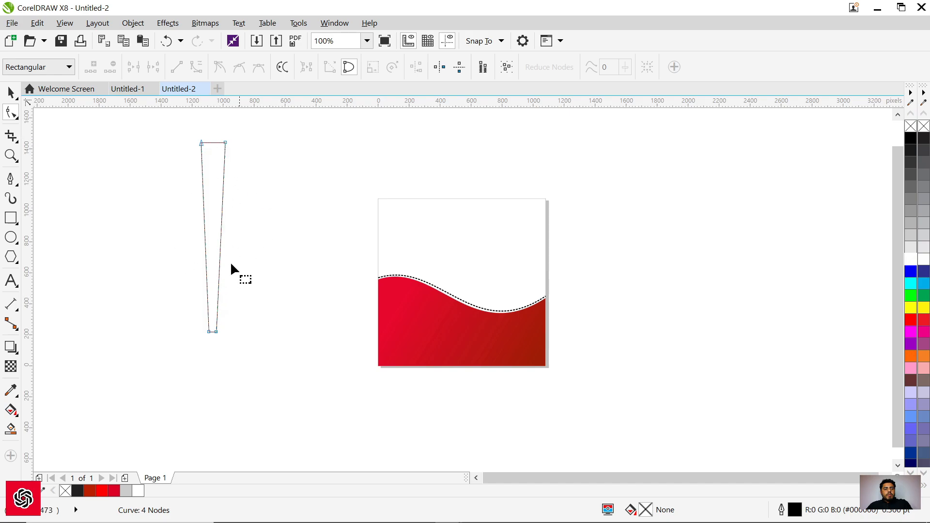
Step: Narrow the wedge's lower tip further by adding nodes just inside its bottom corners and removing the corner nodes
scroll(229, 361, up, 8)
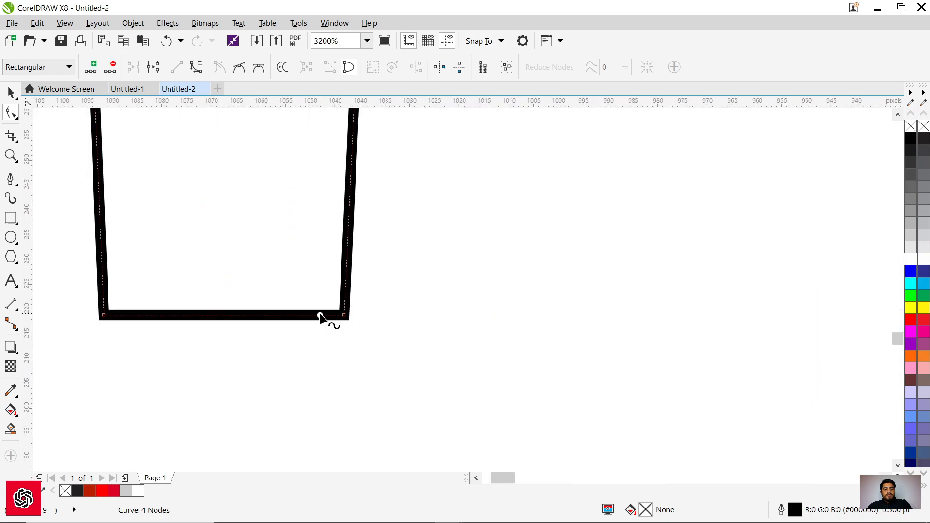
double_click(319, 314)
drag(361, 302, 331, 334)
key(Delete)
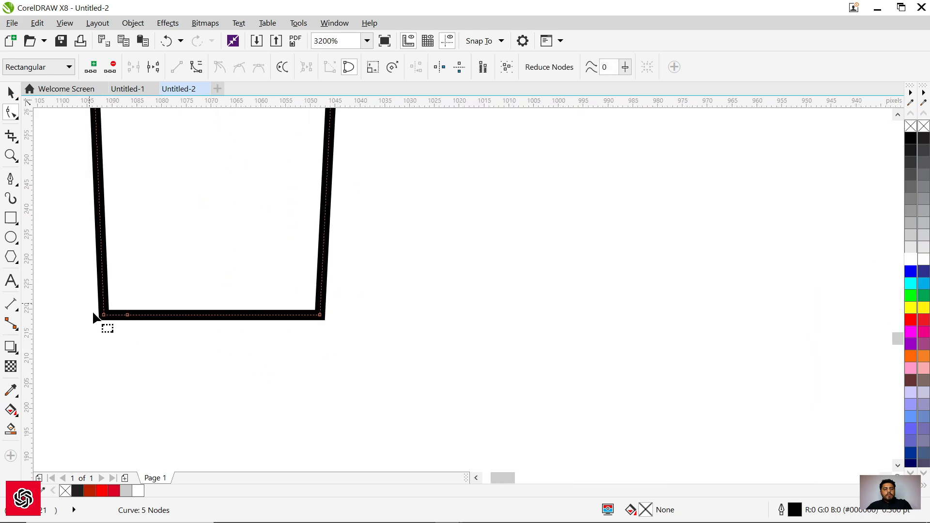
scroll(266, 342, down, 10)
click(11, 92)
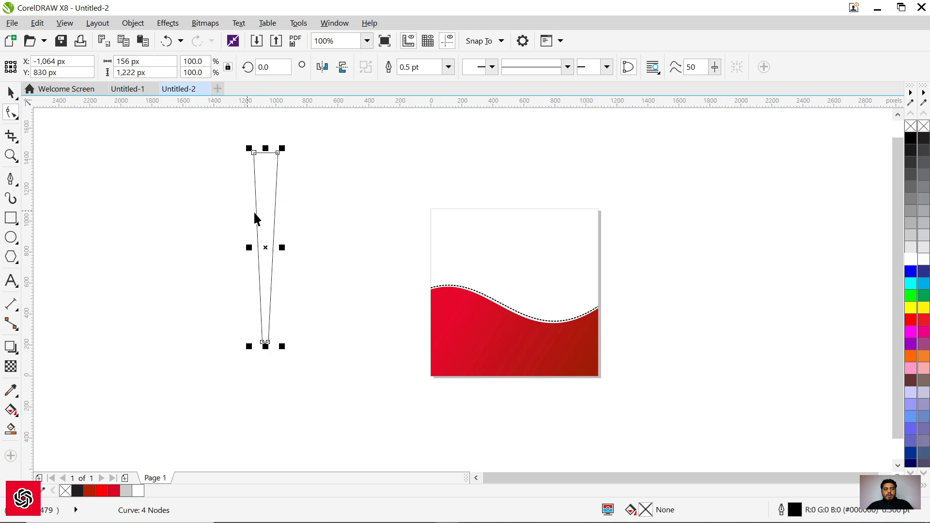
Step: Move the wedge's rotation center to its narrow tip and rotate it about 61.5 degrees counterclockwise
click(265, 247)
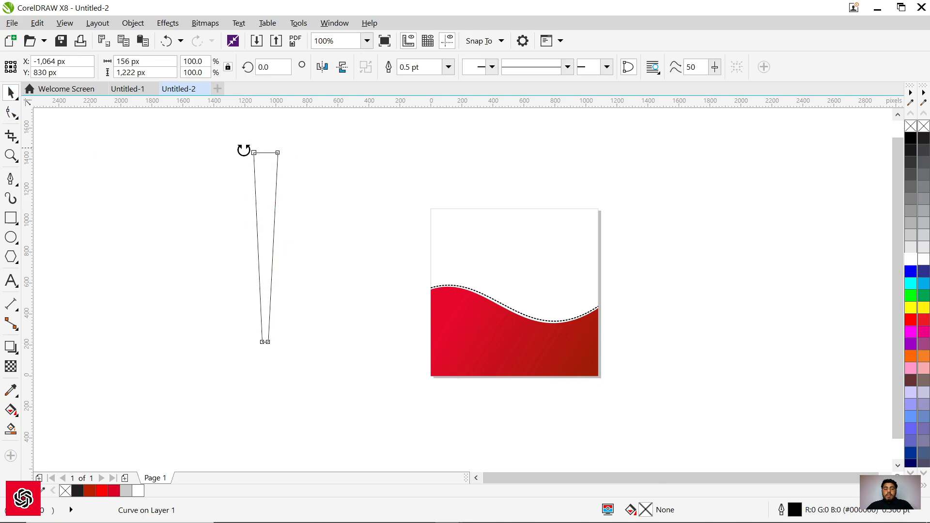
drag(242, 150, 106, 257)
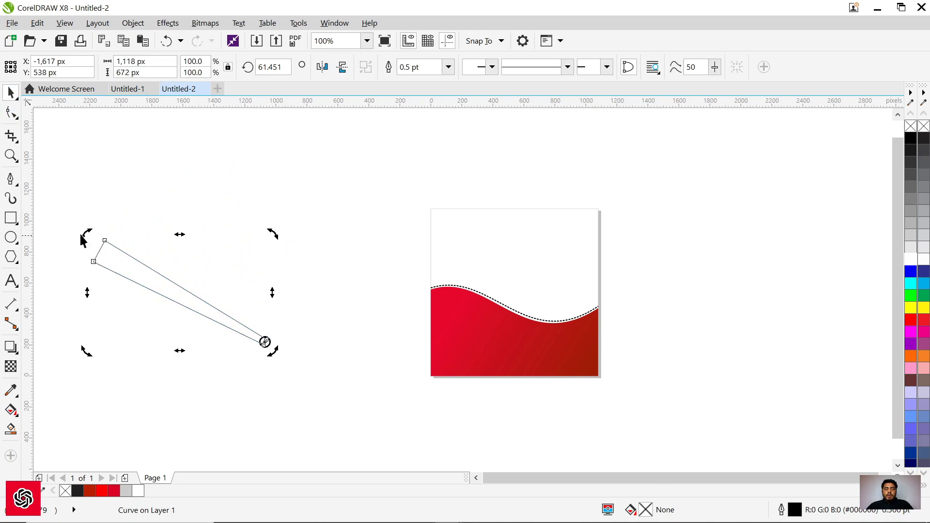
click(156, 187)
Step: Write the artistic text note "Take copy with Ctrl button" in 24 pt Arial above the wedge
click(11, 281)
click(152, 180)
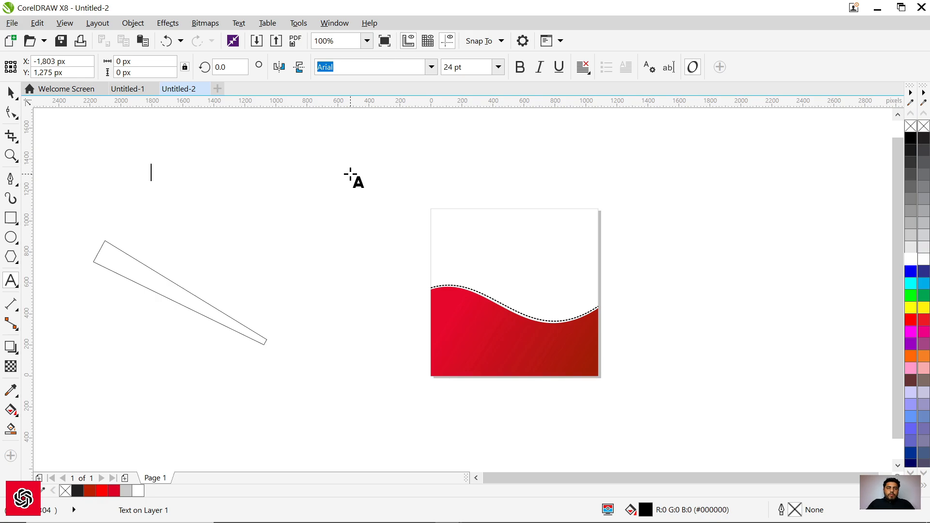
text(Take copy with Ctrl button)
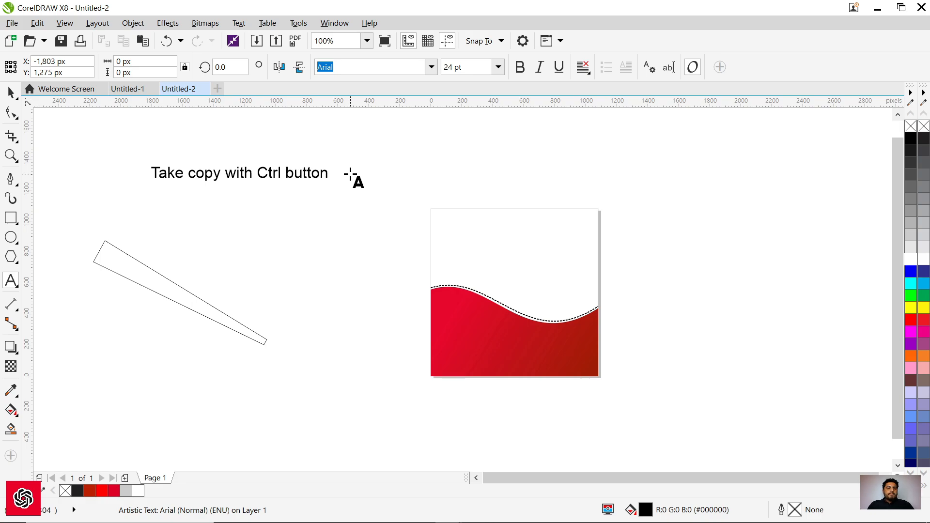
click(11, 92)
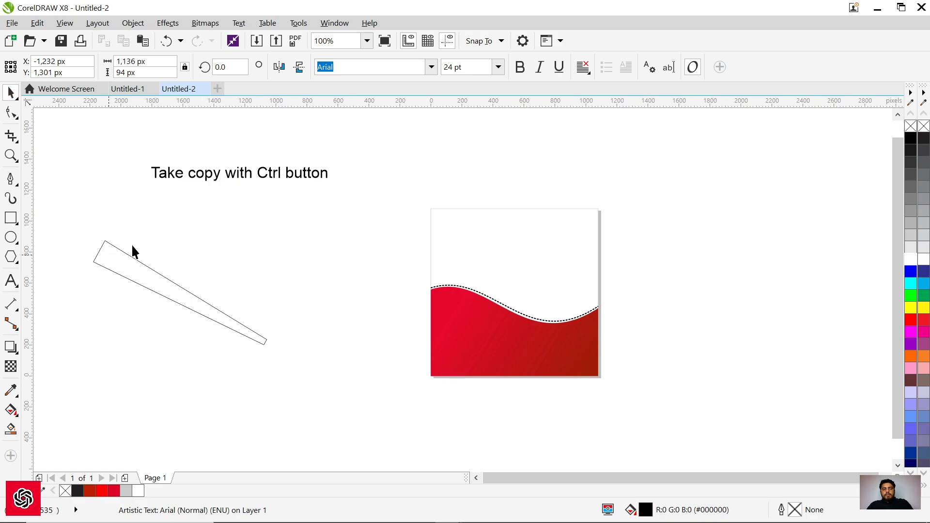
Step: Copy the wedge rotated 15 degrees clockwise about its narrow tip, and repeat the copy until ten wedges form a fan
click(158, 273)
click(107, 267)
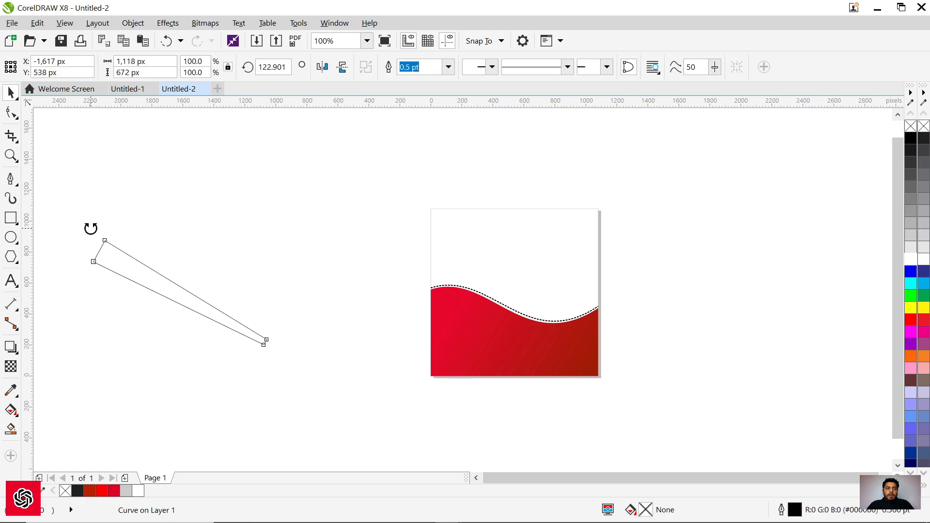
drag(89, 228, 139, 187)
key(ctrl+r)
key(ctrl+r)
key(ctrl+r)
key(ctrl+r)
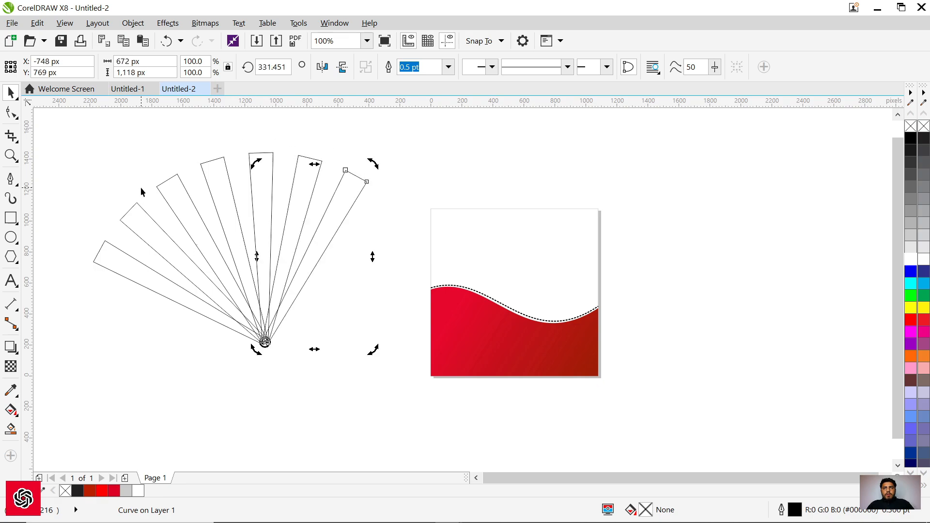
key(ctrl+r)
key(ctrl+r)
key(ctrl+r)
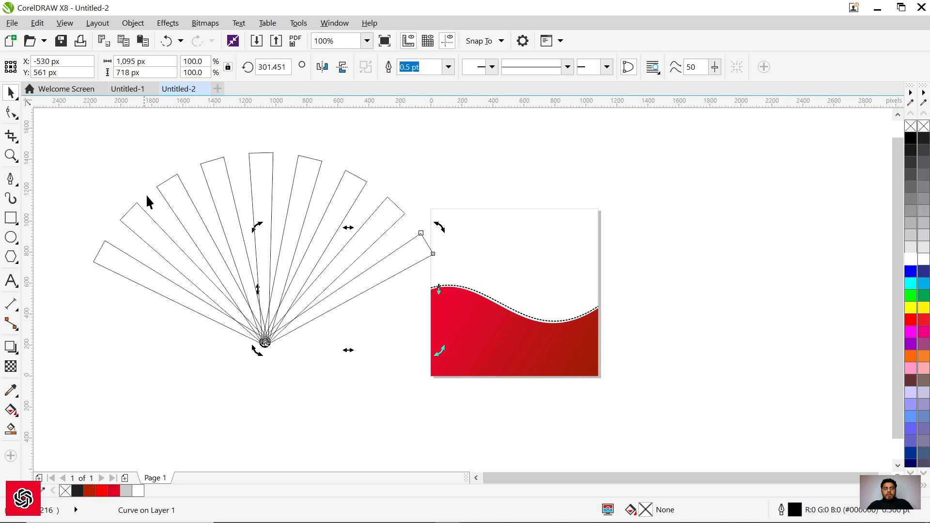
key(ctrl+r)
key(ctrl+t)
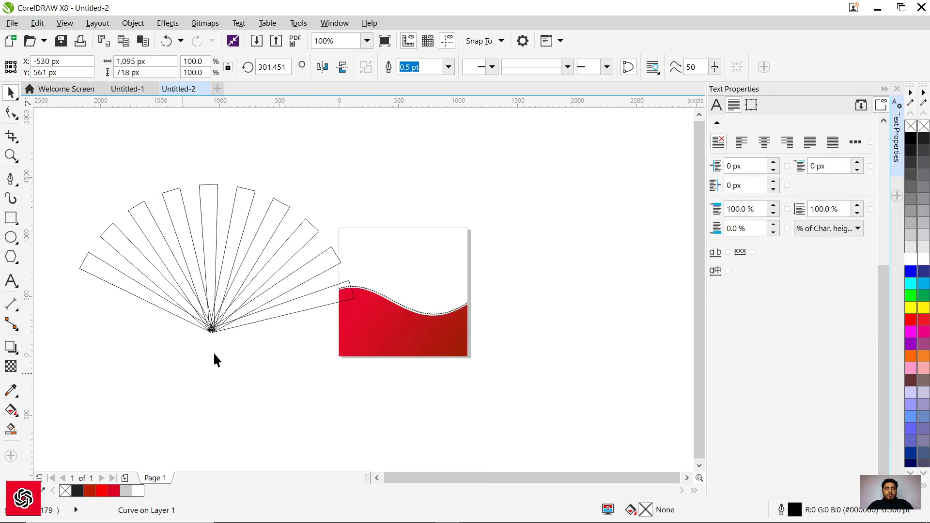
click(214, 326)
key(ctrl+t)
Step: Fill all ten wedges with orange (#FE5400) and remove their outlines
drag(124, 156, 461, 383)
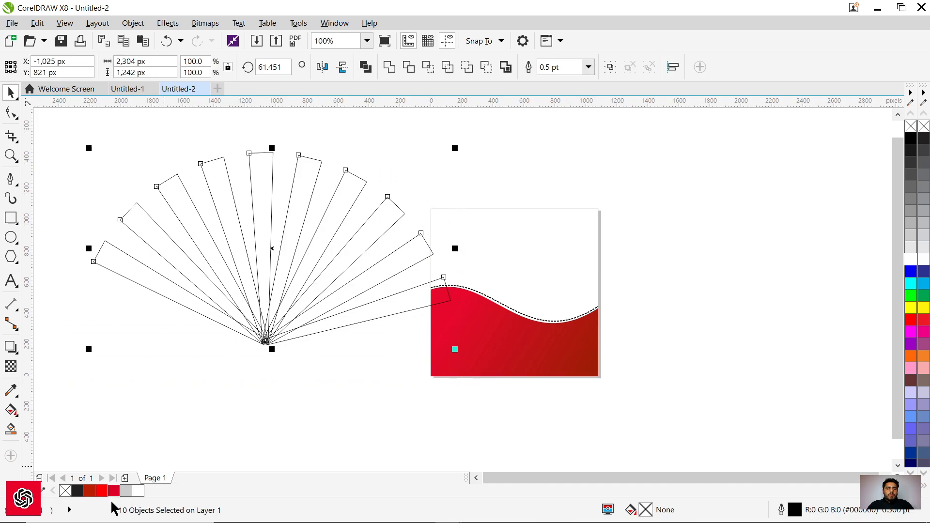
click(909, 322)
click(871, 333)
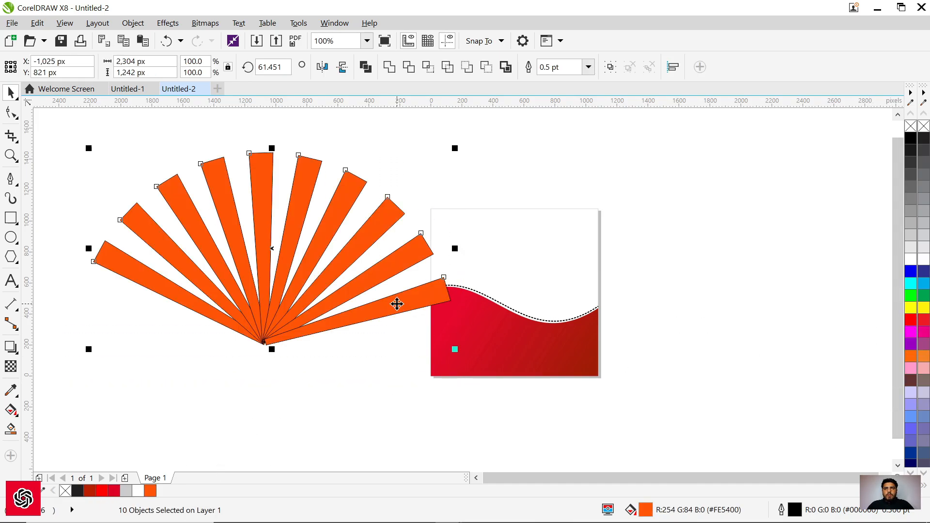
right_click(907, 129)
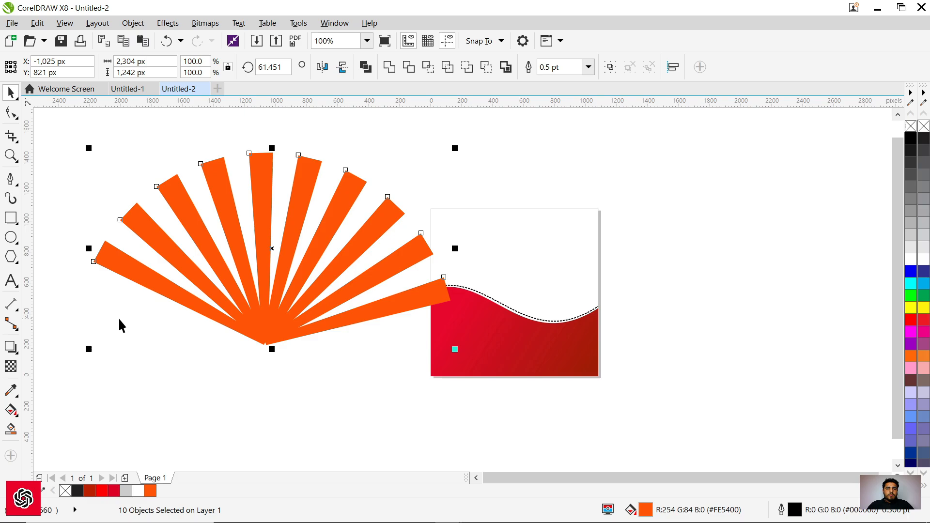
Step: Apply a linear fountain transparency to the wedges, fading them out toward their shared tip and softening their outer ends
click(8, 370)
drag(268, 204, 267, 313)
drag(270, 206, 280, 121)
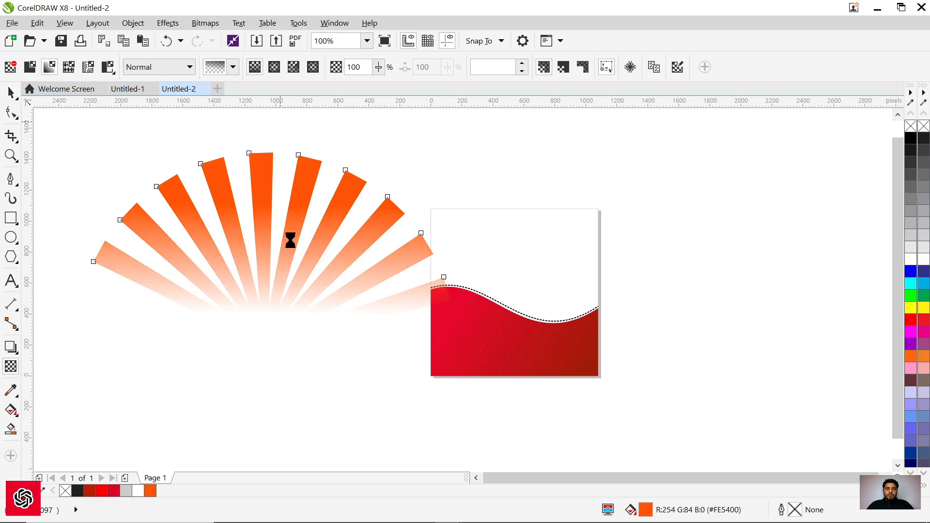
drag(266, 314, 272, 330)
drag(288, 247, 296, 375)
scroll(296, 375, down, 1)
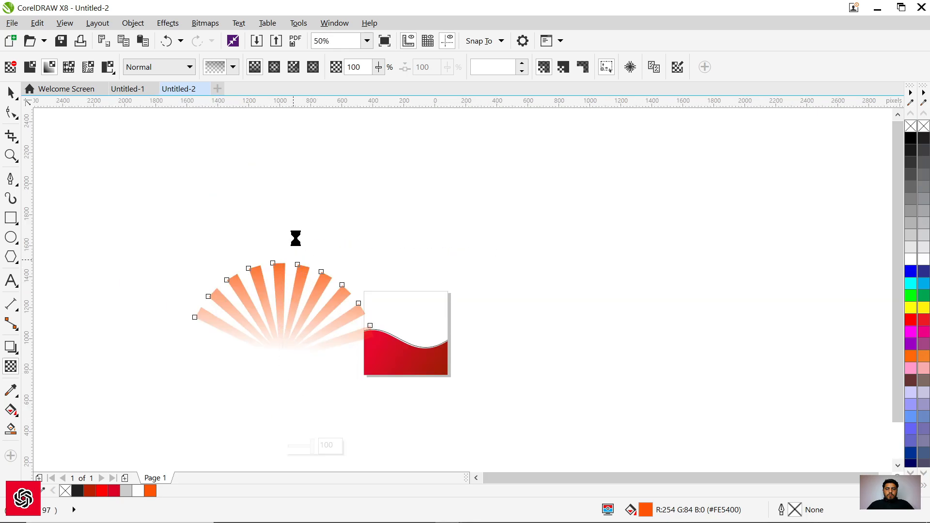
scroll(295, 257, up, 1)
drag(284, 238, 305, 165)
scroll(267, 356, down, 1)
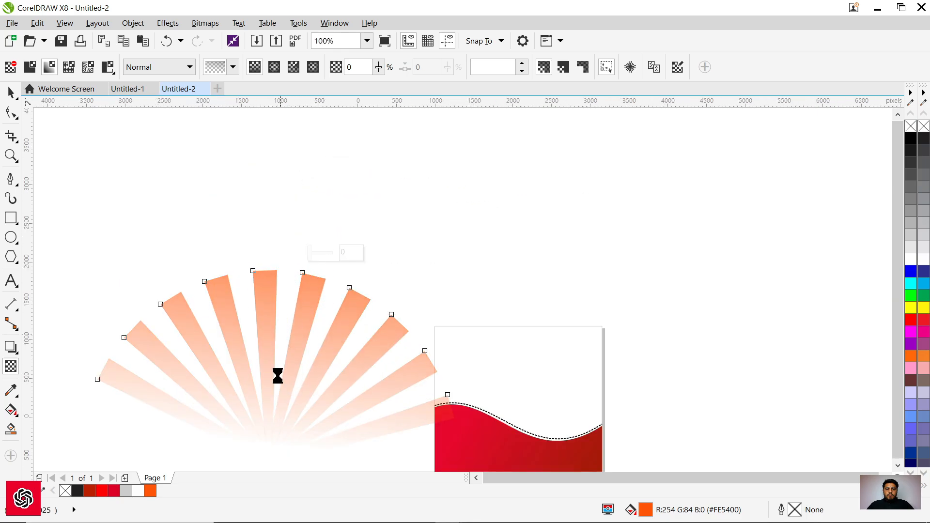
scroll(270, 402, up, 1)
drag(268, 394, 275, 385)
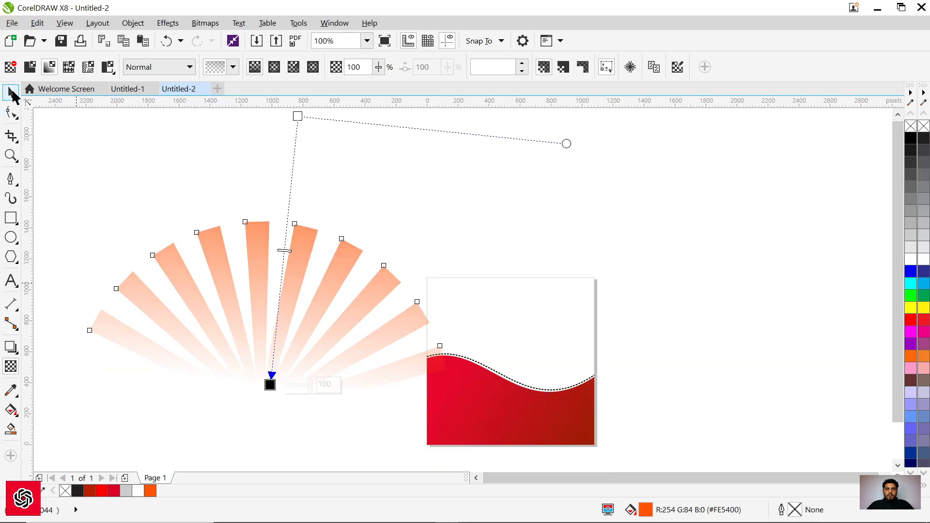
Step: Select the ten transparent orange wedges and group them
click(10, 92)
click(269, 176)
scroll(184, 174, down, 1)
drag(103, 166, 319, 305)
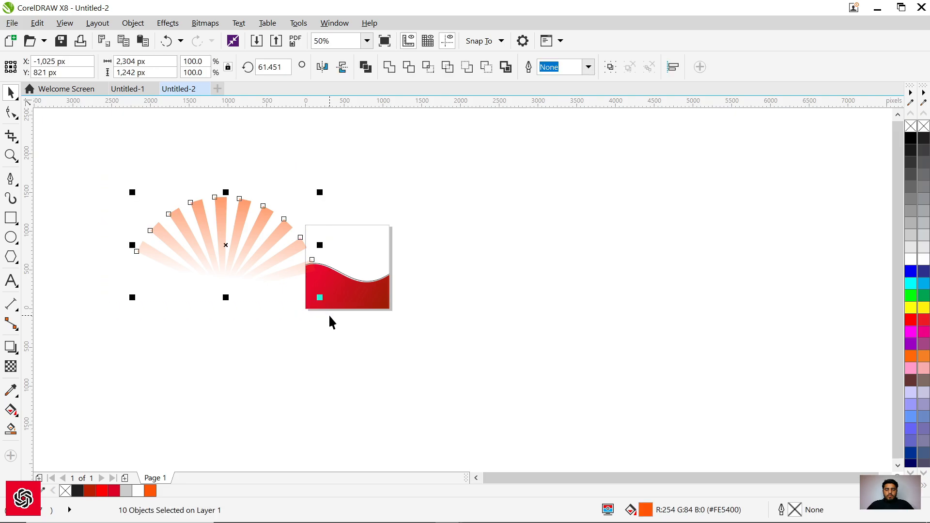
key(ctrl+g)
Step: Move the ray group over the page so it fans out above the wave, scaled to 88.8% of its original size
drag(321, 194, 286, 212)
drag(234, 250, 371, 250)
scroll(370, 251, up, 1)
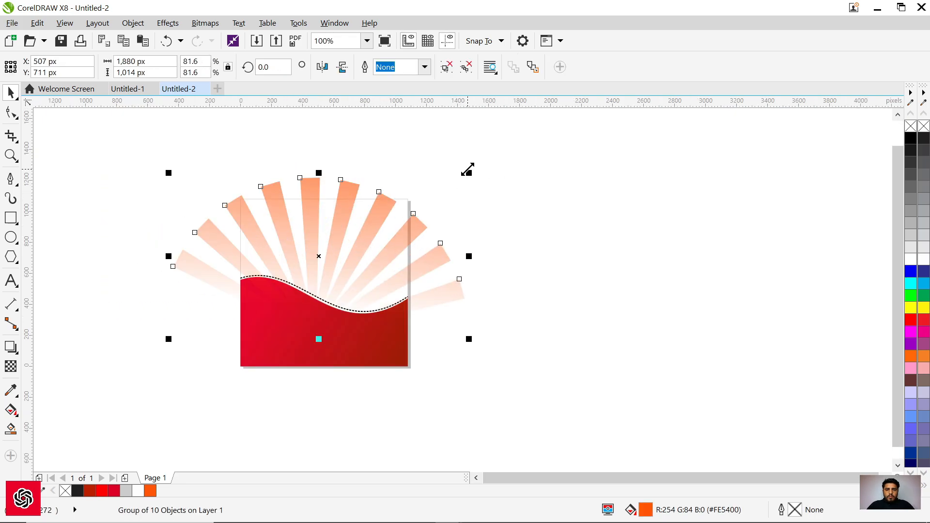
drag(468, 169, 493, 156)
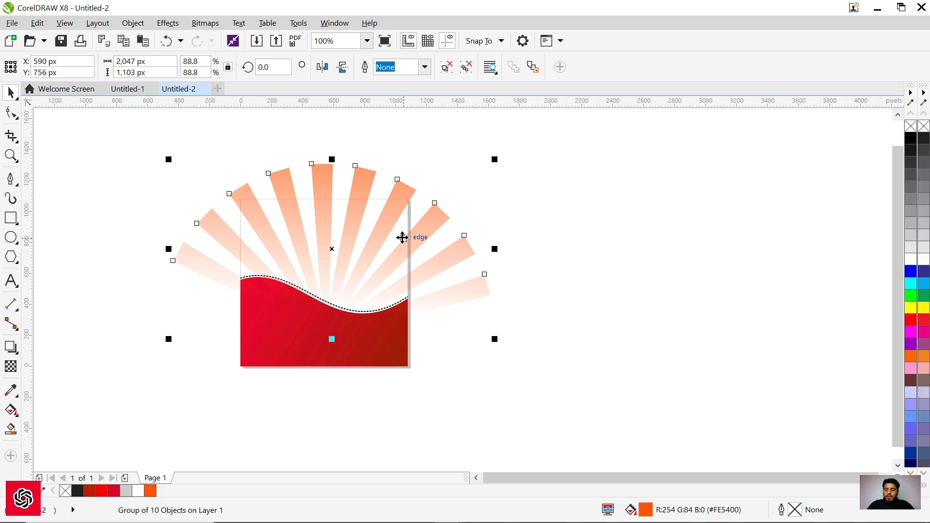
Step: Send the ray group to the back and PowerClip it inside the white background square
key(shift+Page_Down)
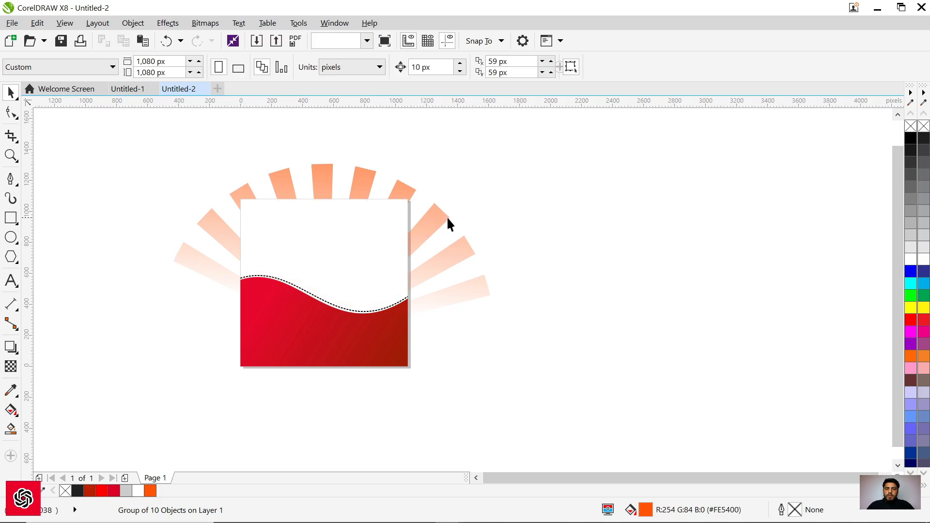
right_click(443, 219)
click(494, 179)
click(357, 245)
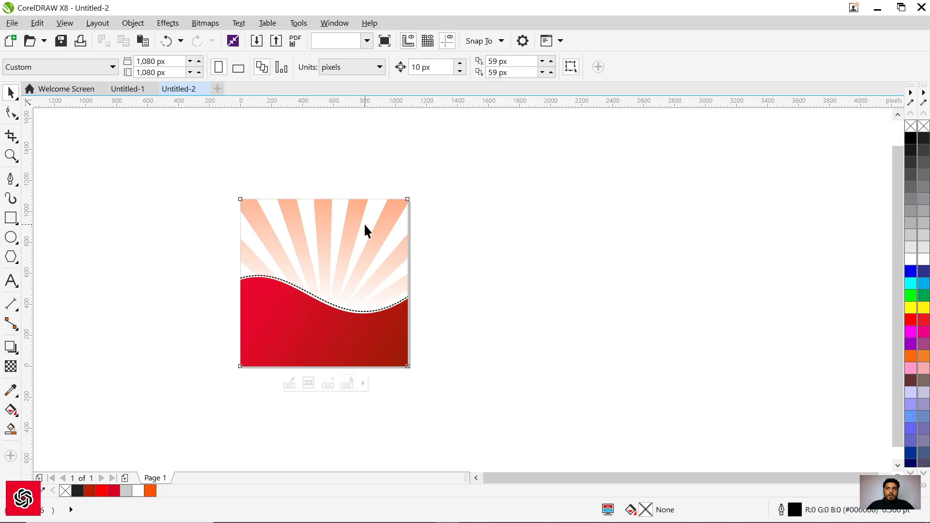
Step: Fill the background square behind the rays with an amber shade of yellow
click(364, 224)
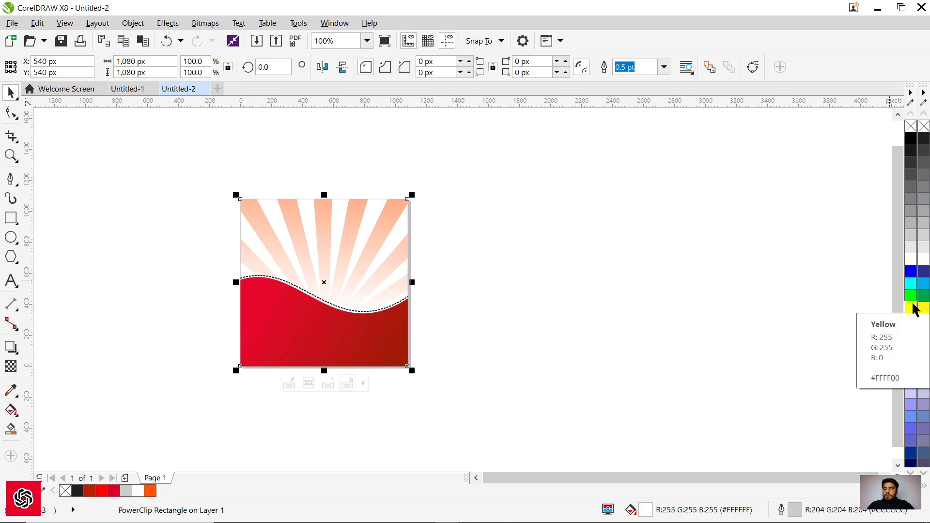
drag(914, 310, 870, 358)
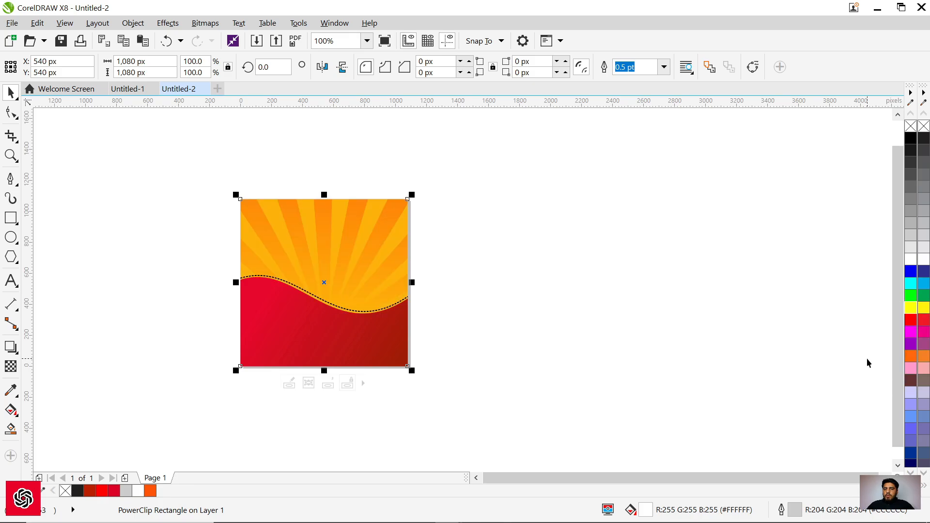
click(565, 348)
key(shift+F4)
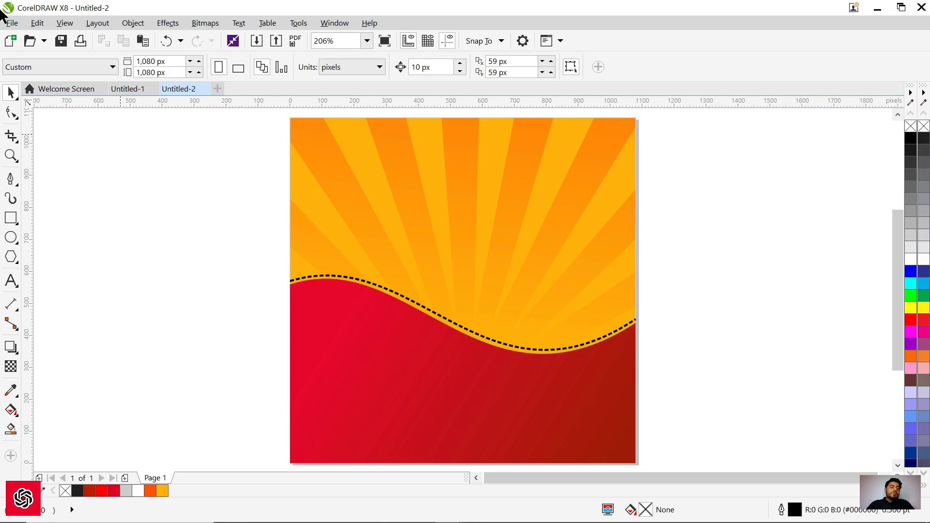
Step: Import the drinks-and-snacks image pngwing.com (89) and place it beside the page, over its left edge
click(11, 23)
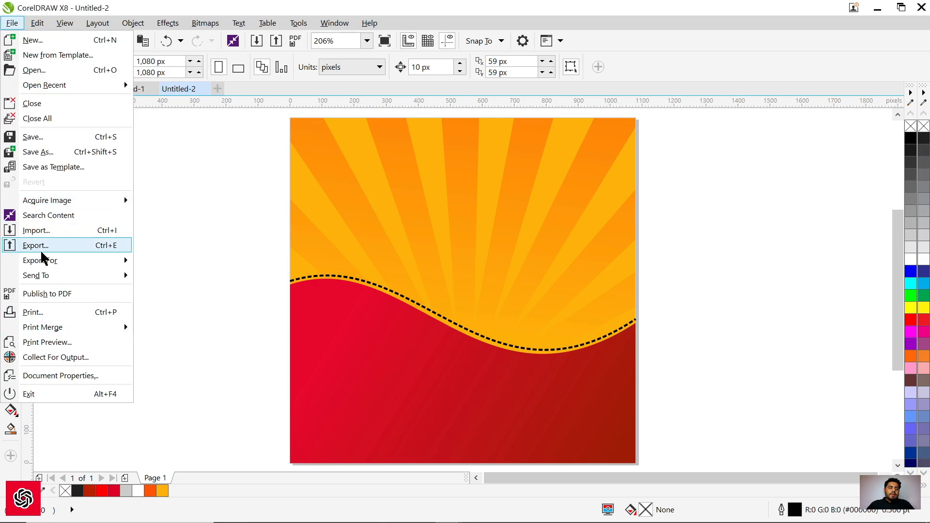
click(59, 232)
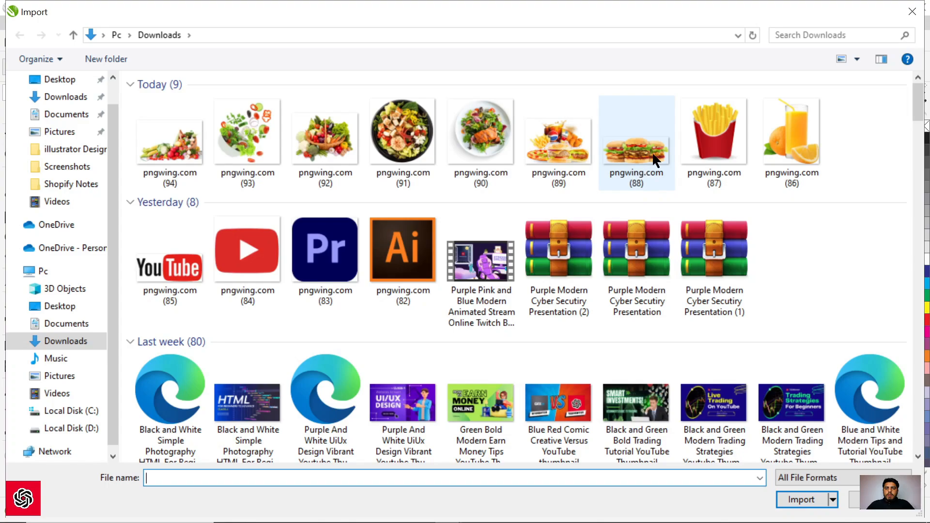
double_click(551, 155)
key(Return)
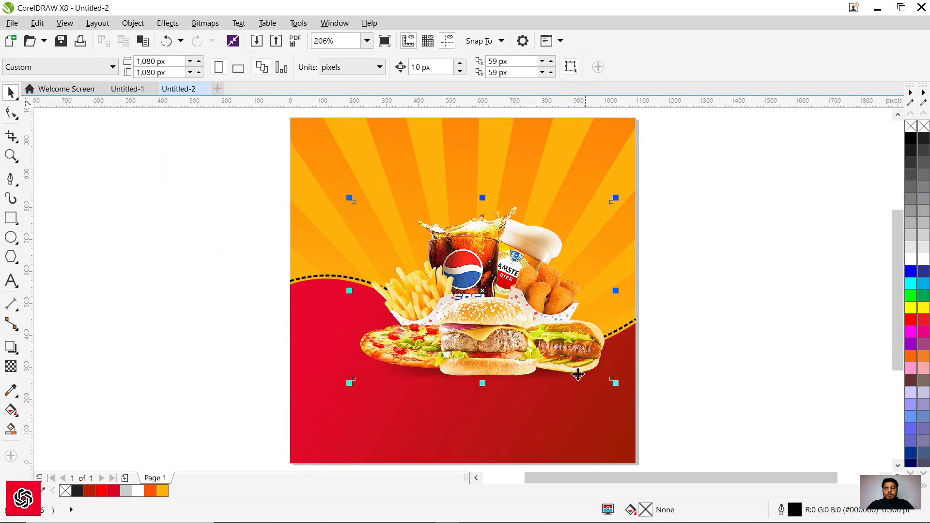
drag(578, 374, 637, 420)
drag(504, 367, 154, 338)
Step: Import the burger image pngwing.com (88), scale it to about 978 by 406 px and position it centrally over the wave
click(12, 22)
click(46, 232)
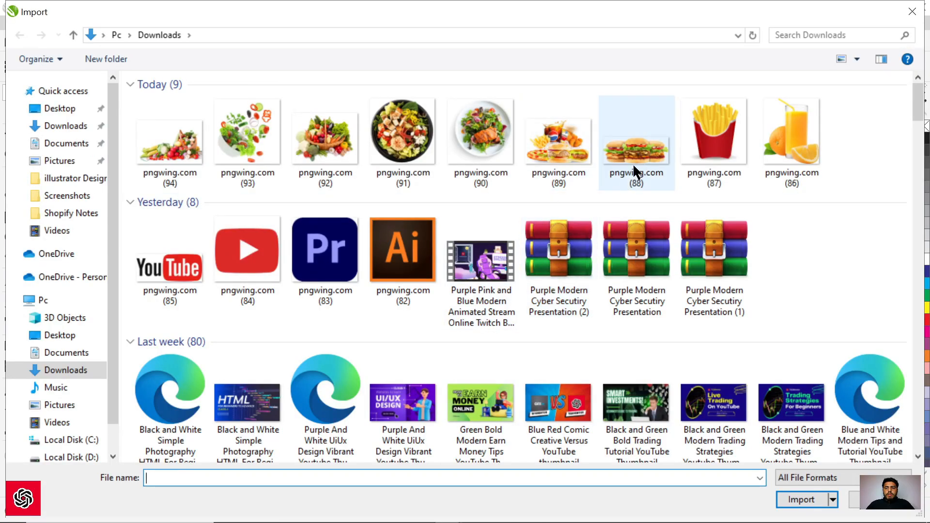
double_click(635, 167)
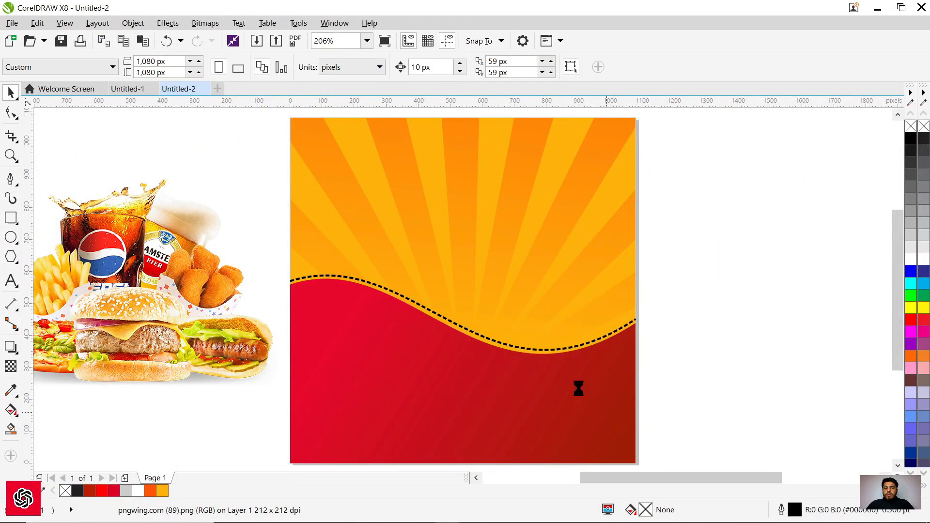
drag(491, 327, 480, 337)
drag(599, 367, 618, 401)
drag(565, 353, 543, 344)
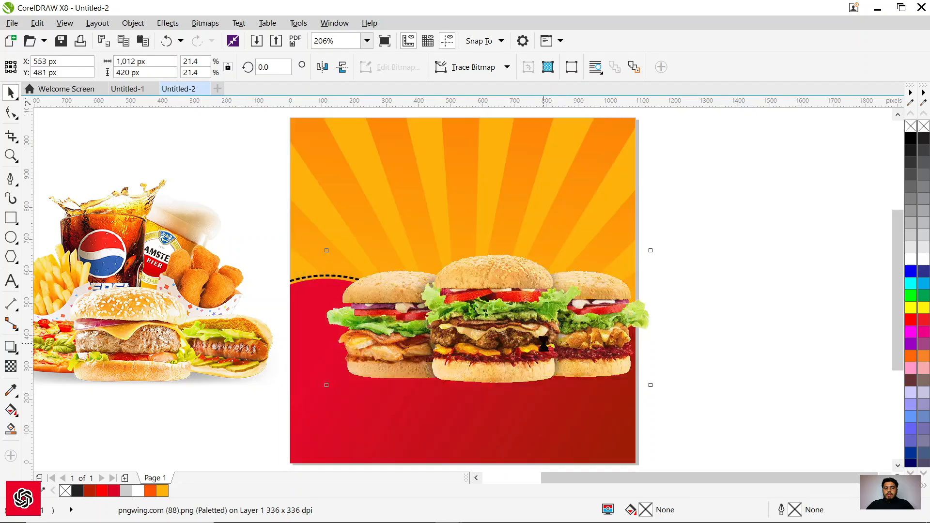
drag(633, 381, 623, 377)
drag(499, 352, 500, 349)
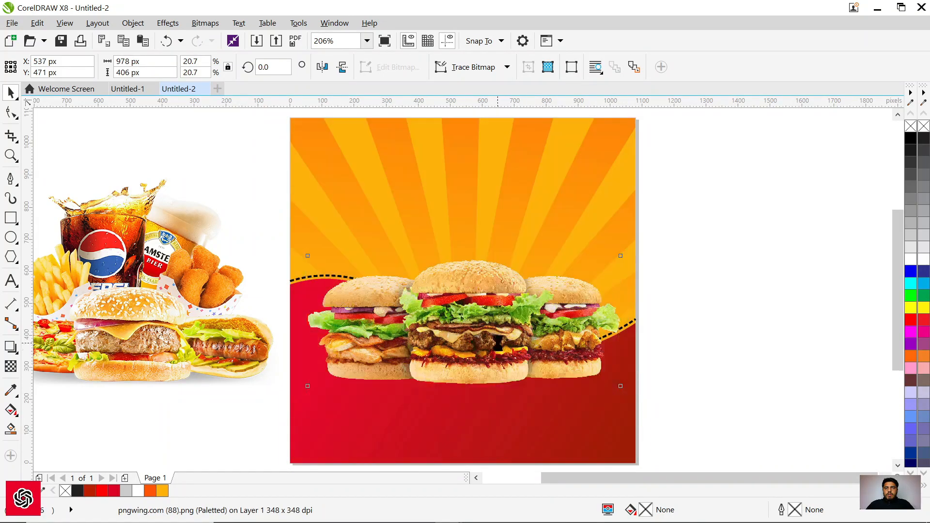
click(688, 343)
click(499, 311)
click(603, 218)
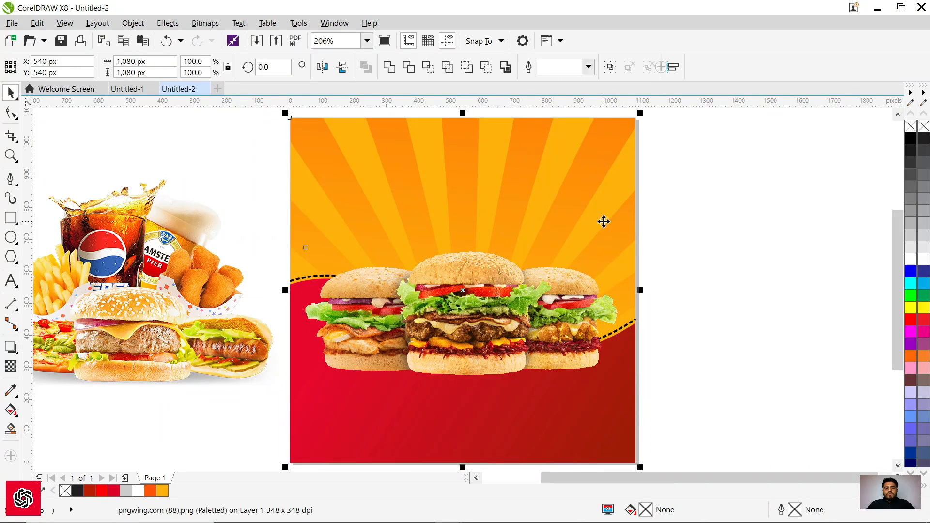
click(706, 260)
Step: Place the drinks-and-snacks image behind the burgers, enlarge it to about 1,036 by 711 px and lower both images on the page
drag(263, 316, 517, 312)
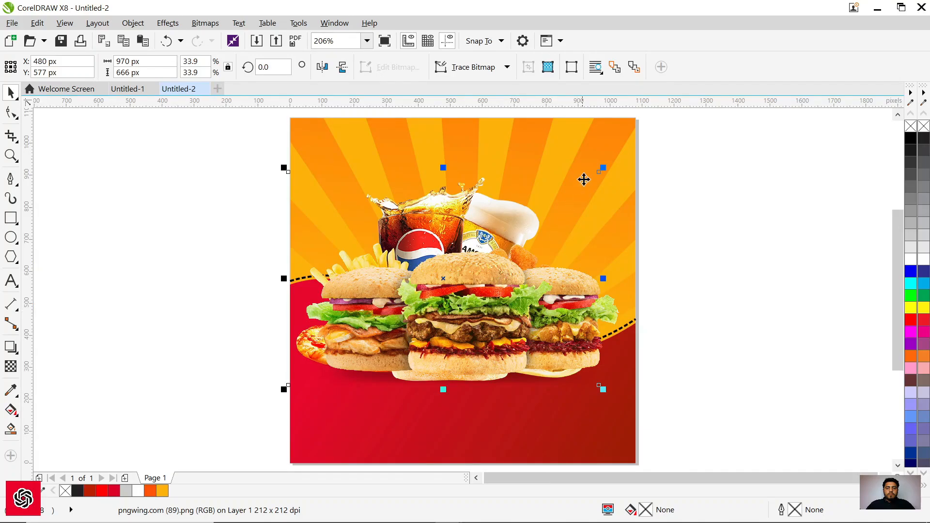
drag(603, 167, 626, 152)
scroll(473, 351, down, 2)
scroll(488, 325, up, 2)
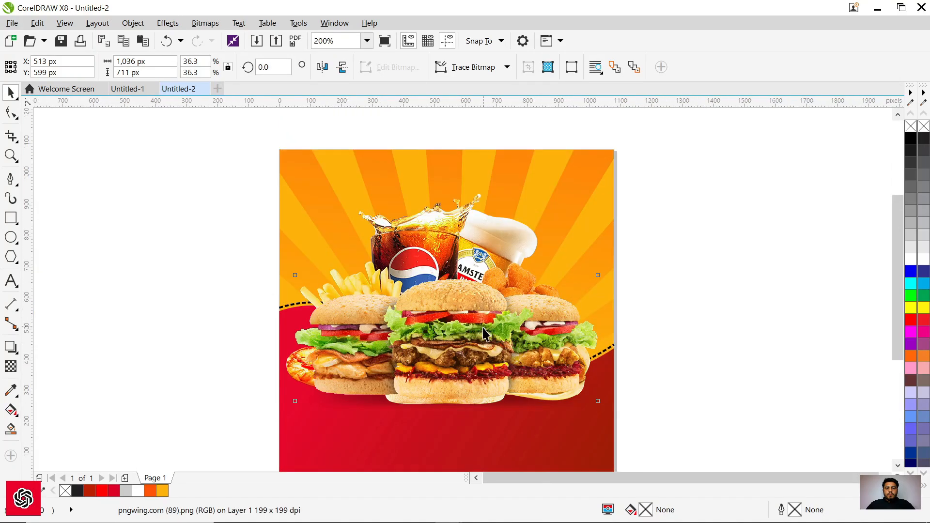
click(482, 334)
click(690, 255)
drag(696, 183, 266, 435)
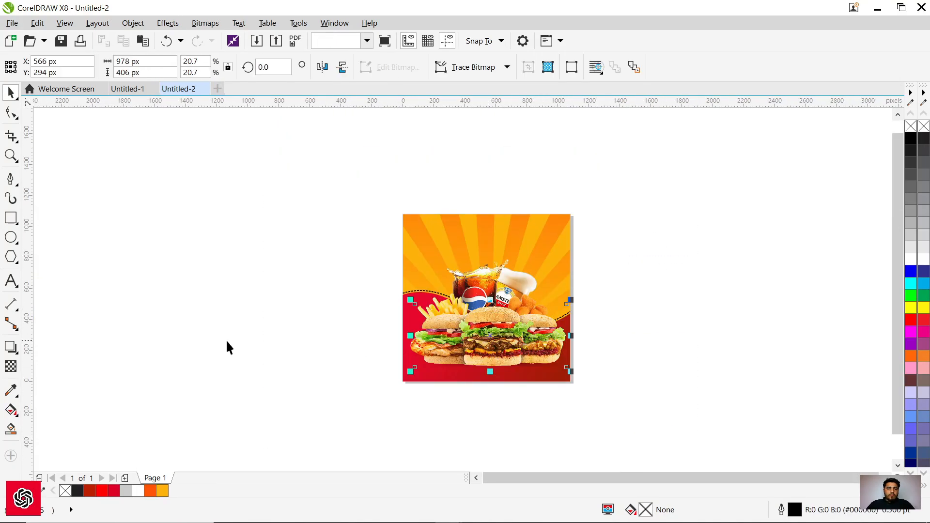
Step: Apply a drop shadow to the burger image with 50 opacity and 15 feathering
click(11, 348)
drag(490, 336, 497, 373)
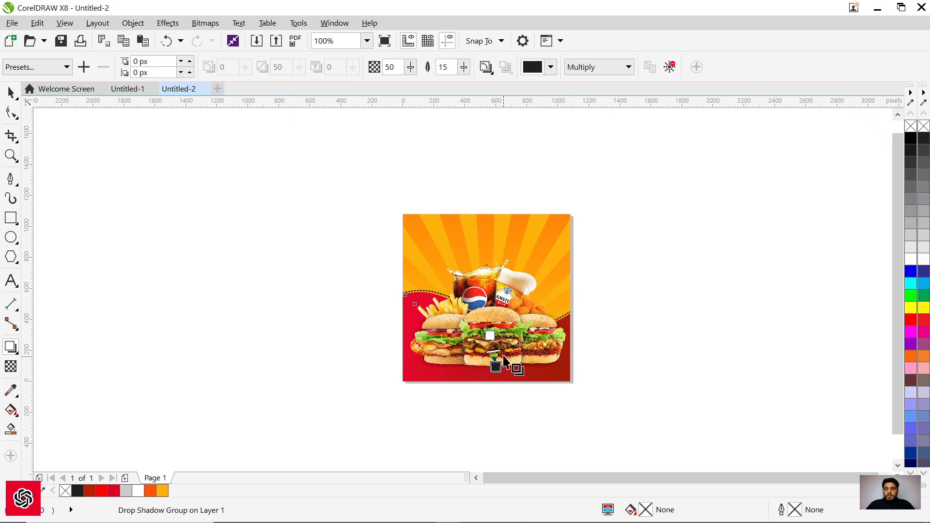
click(491, 283)
drag(491, 284, 499, 331)
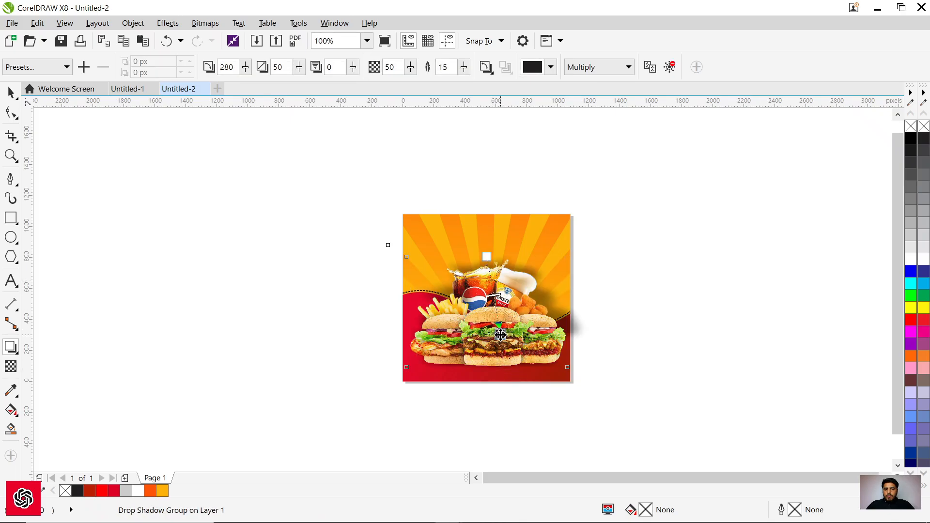
key(ctrl+z)
Step: Apply a drop shadow to the drinks-and-snacks image behind the burgers, starting from the image's center
scroll(509, 303, up, 1)
scroll(509, 302, up, 1)
scroll(450, 262, down, 1)
drag(438, 290, 447, 410)
click(11, 94)
click(118, 190)
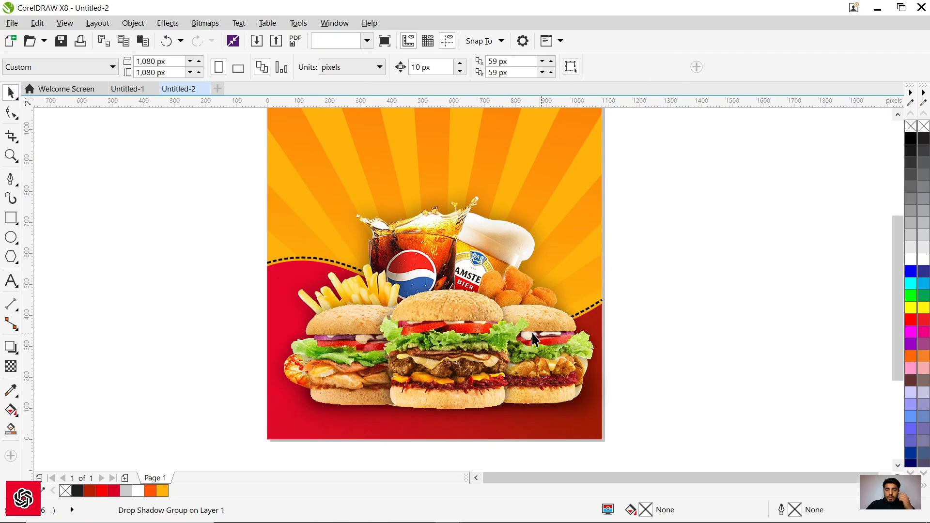
scroll(509, 374, down, 1)
scroll(474, 310, up, 1)
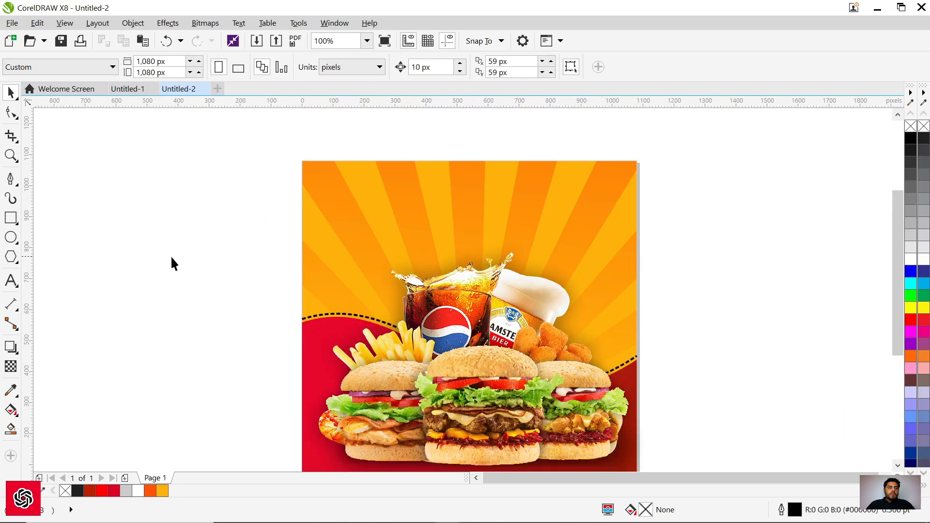
Step: Add the text TODAY'S in bold 24 pt Arial along the upper edge of the page
click(390, 188)
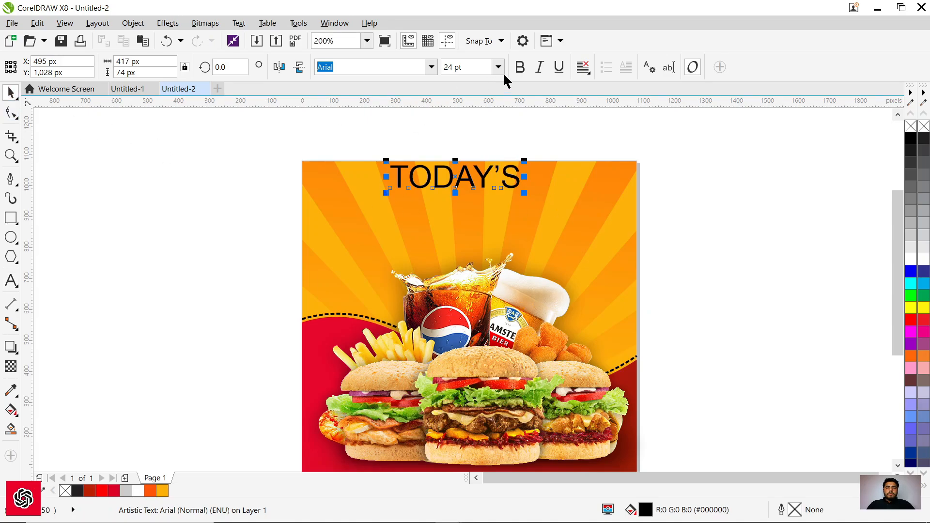
click(520, 67)
Step: Duplicate the TODAY'S text directly below and replace the copy's wording with SPECIAL and FOOD MENU on two lines
drag(466, 172, 465, 215)
right_click(466, 215)
key(BackSpace)
key(BackSpace)
key(BackSpace)
key(BackSpace)
key(BackSpace)
key(BackSpace)
key(BackSpace)
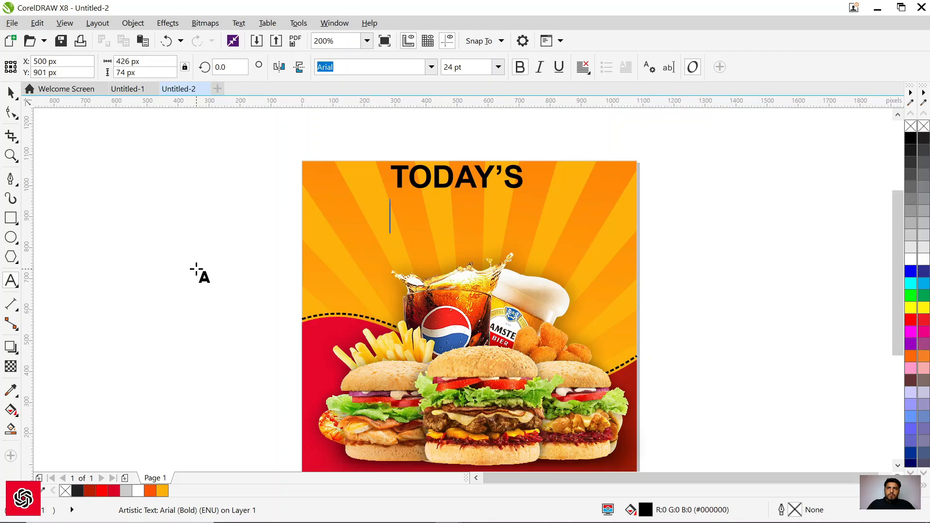
text(SPECIAL)
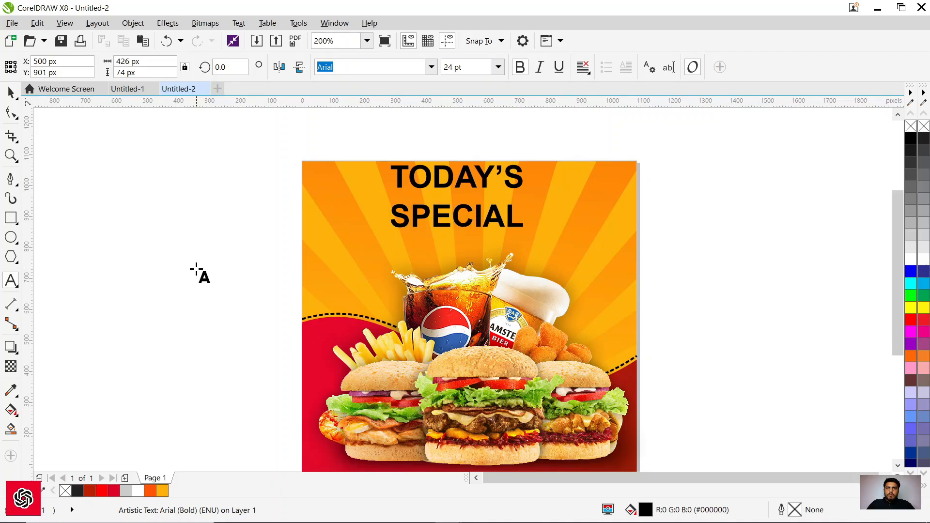
key(Return)
text(FOOD MENU)
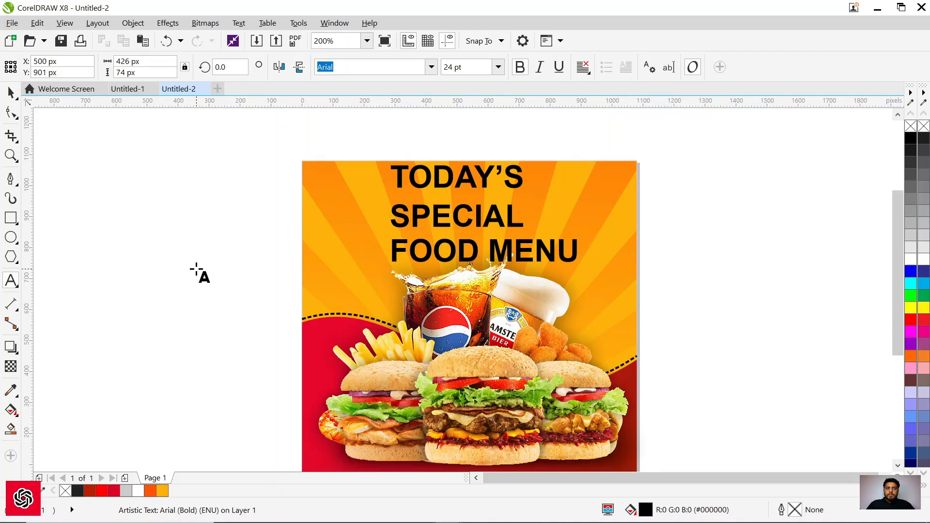
click(9, 94)
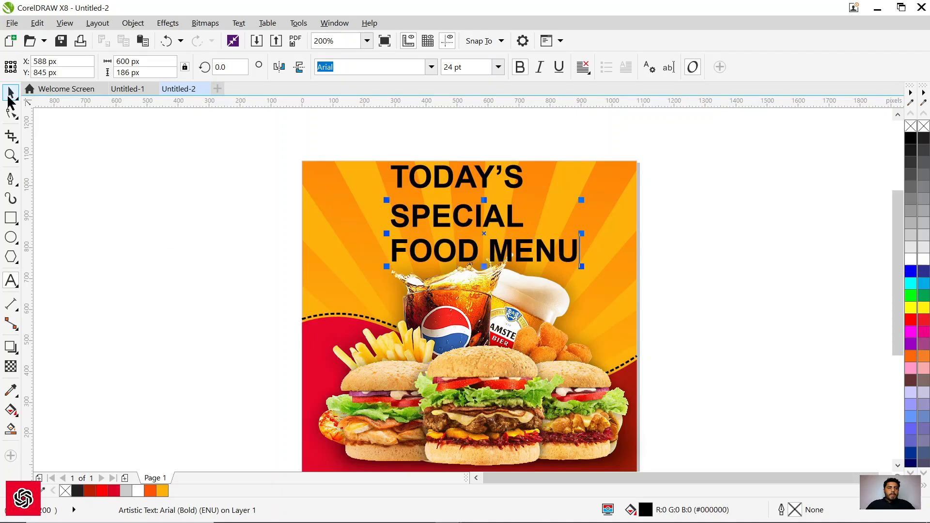
Step: Break the two-line SPECIAL FOOD MENU text apart into separate lines
right_click(488, 219)
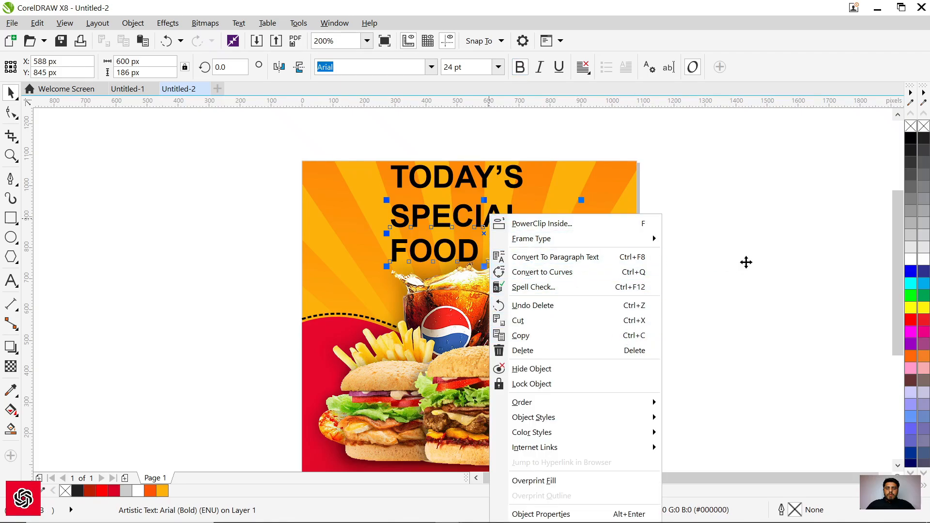
click(746, 262)
key(ctrl+k)
click(687, 232)
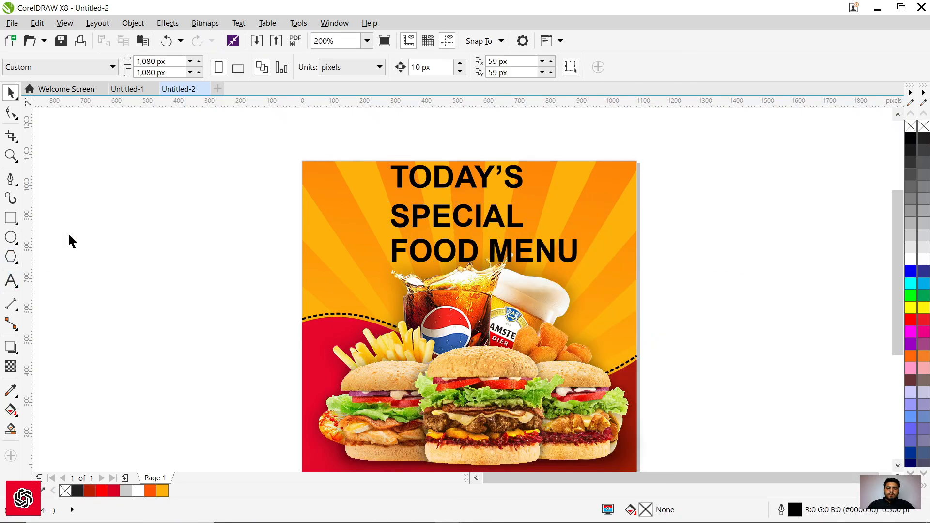
key(F8)
click(83, 224)
text(Ctrl + K)
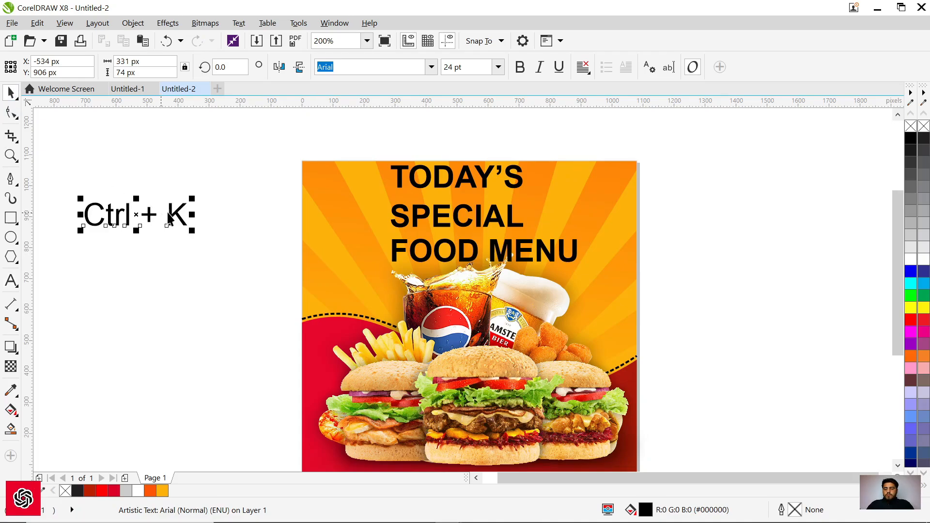
key(Delete)
Step: Shrink the TODAY'S text to about 11 pt and move it just above the end of the word SPECIAL
click(457, 227)
click(495, 244)
click(486, 184)
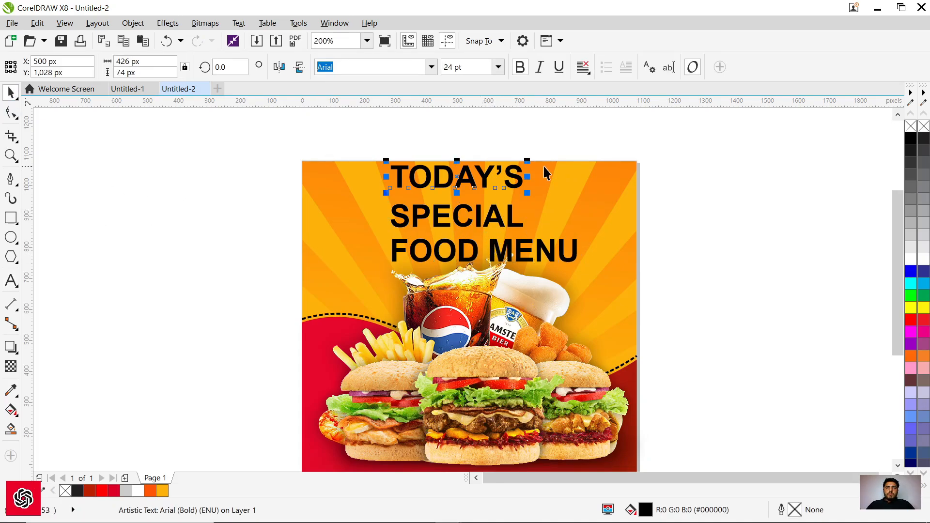
drag(527, 159, 507, 172)
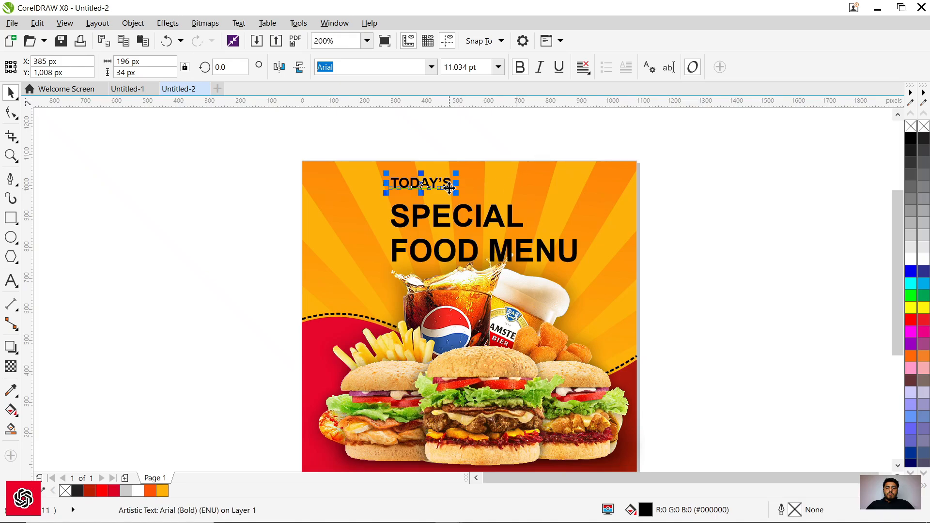
drag(450, 188, 503, 195)
Step: Set the TODAY'S text in the Bellibish font and enlarge it to about 13 pt
click(431, 67)
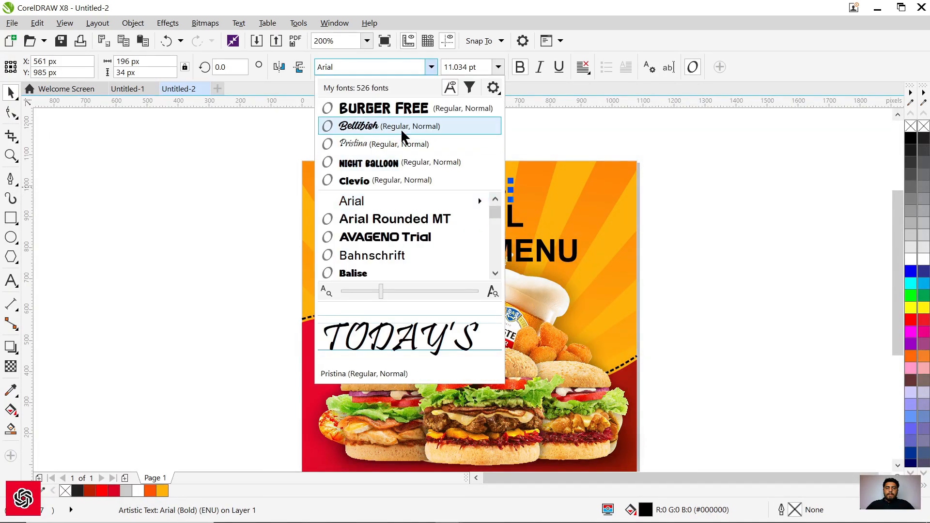
click(402, 130)
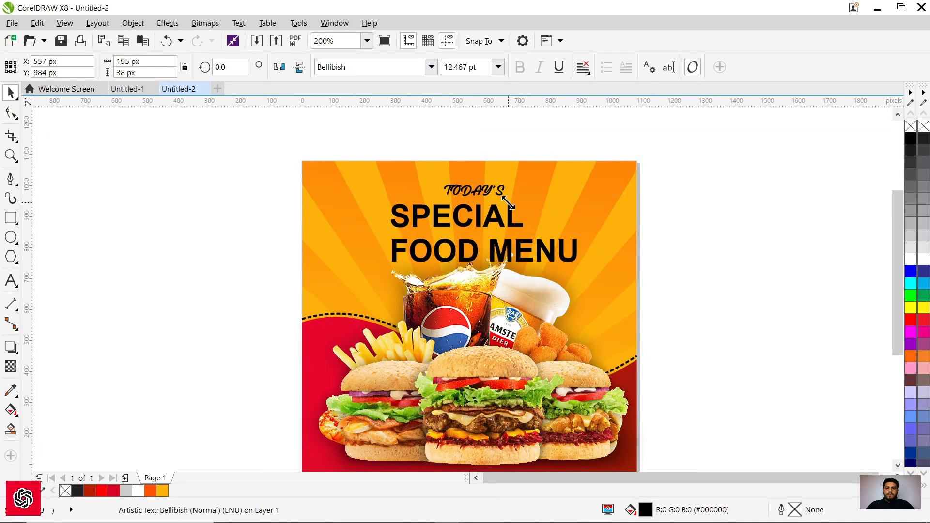
drag(508, 203, 516, 204)
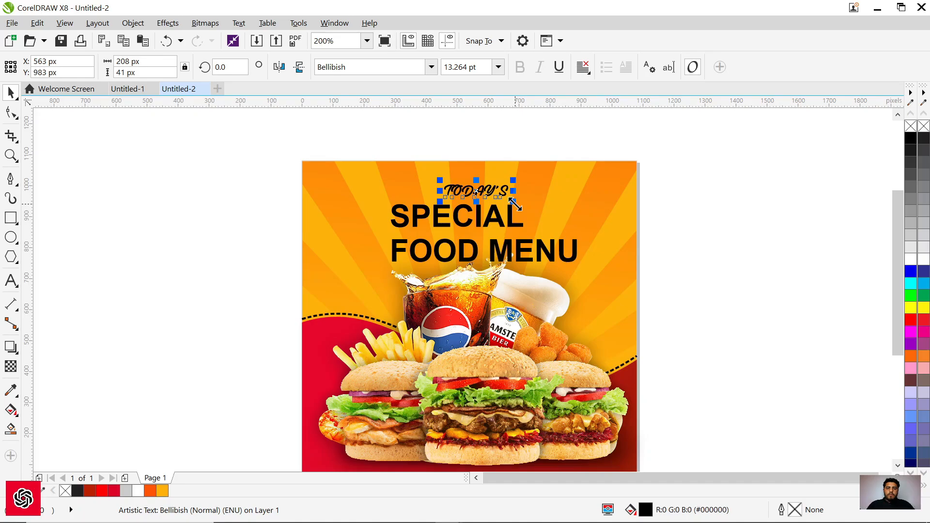
click(728, 194)
click(483, 195)
Step: Look through the installed fonts for the TODAY'S text and set it in the Forte font
click(431, 67)
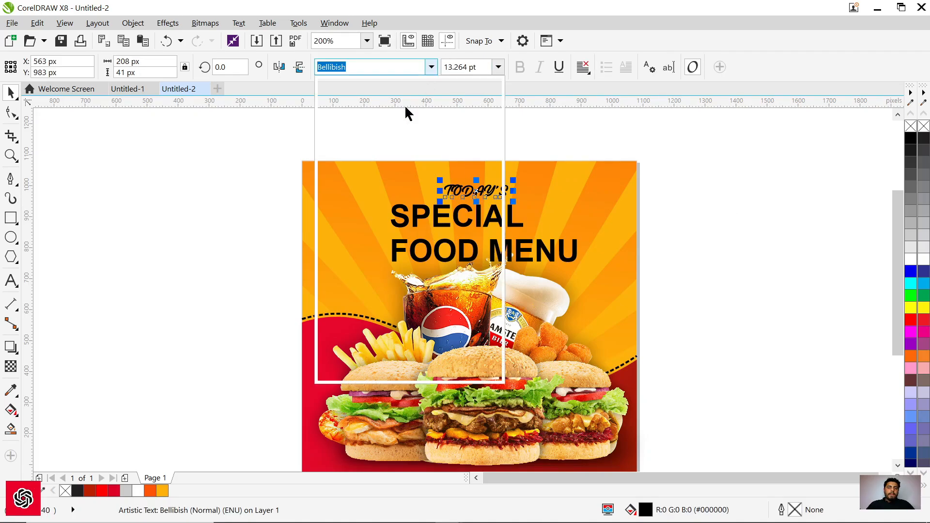
click(727, 248)
scroll(288, 231, down, 1)
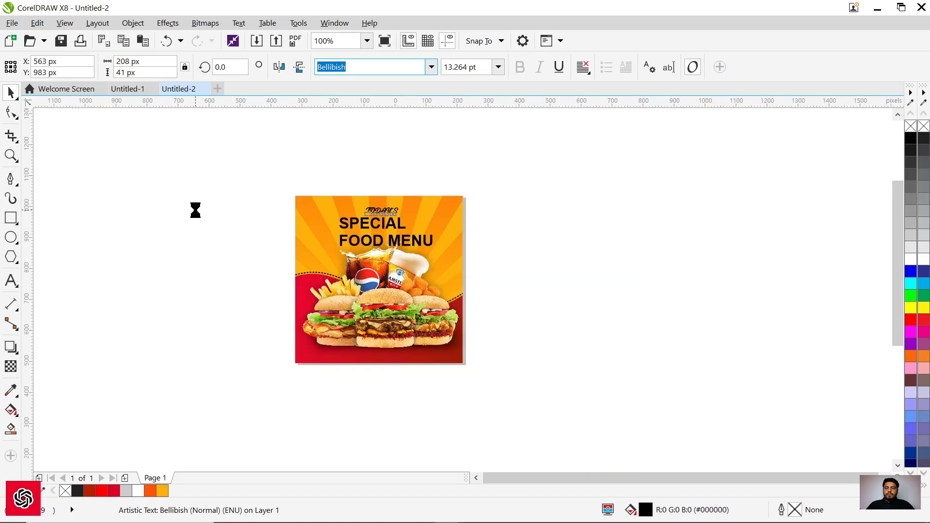
scroll(195, 210, up, 2)
scroll(284, 213, down, 1)
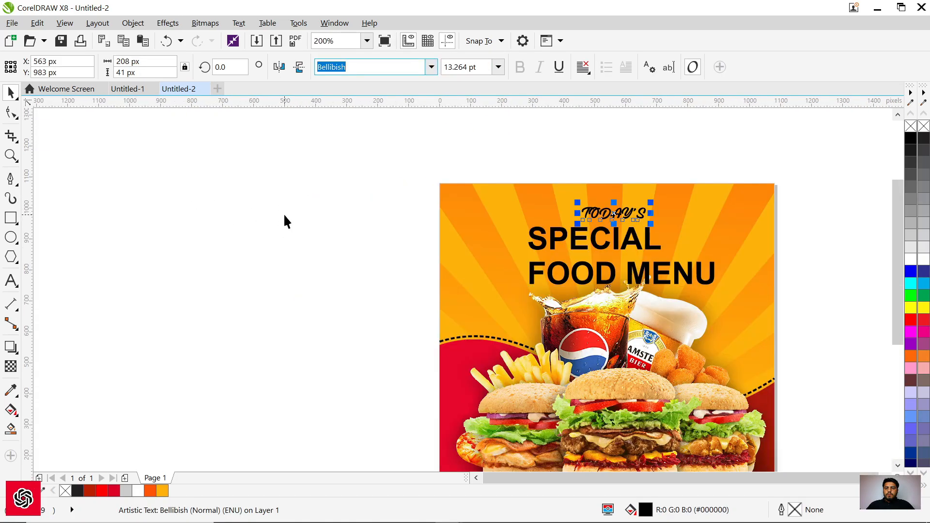
click(431, 68)
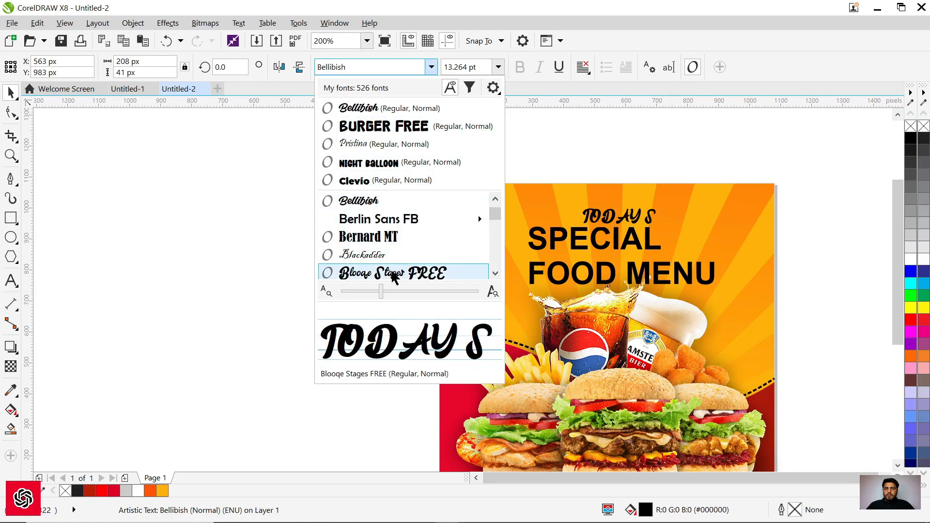
scroll(397, 235, down, 1)
scroll(391, 244, down, 2)
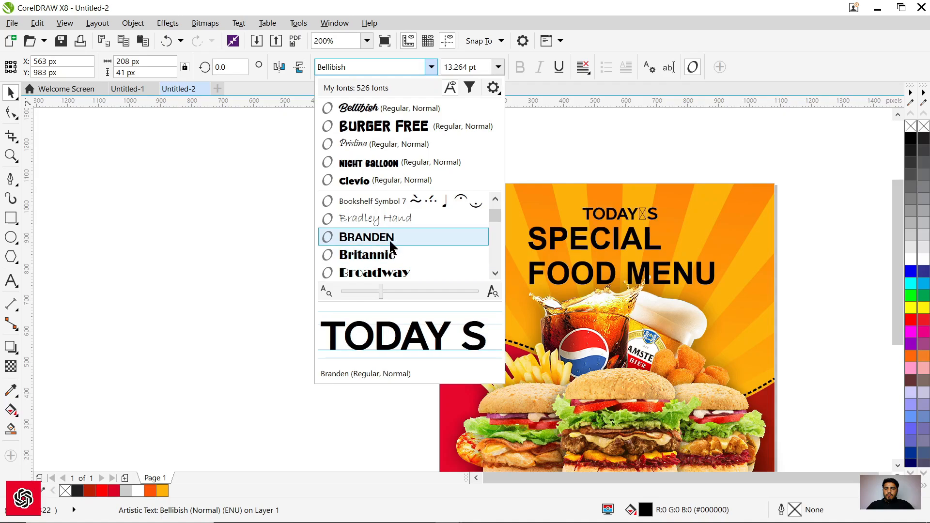
scroll(383, 238, down, 1)
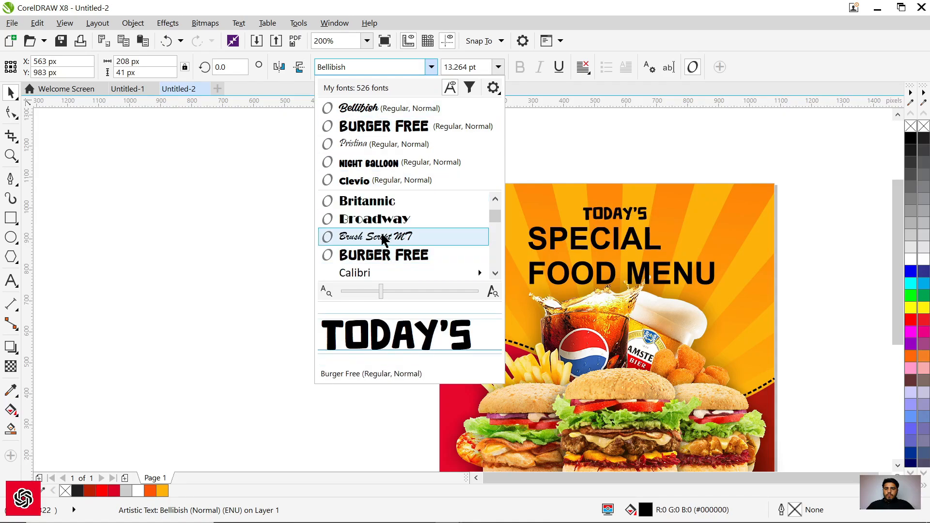
scroll(383, 228, down, 2)
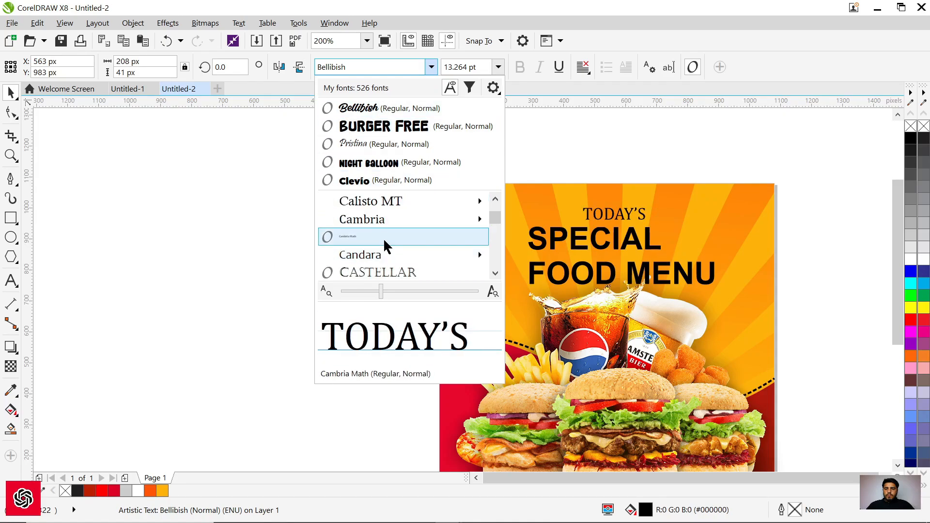
scroll(384, 245, down, 2)
scroll(384, 245, down, 1)
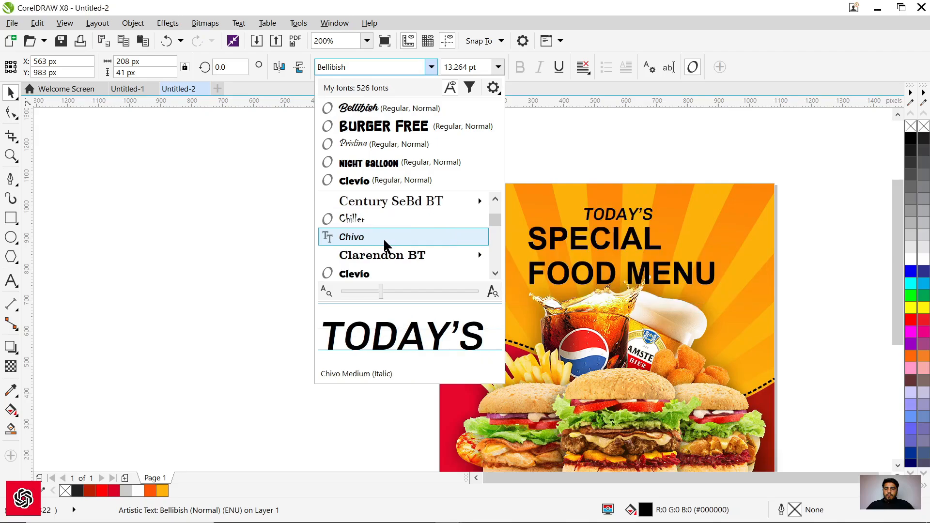
scroll(383, 243, down, 2)
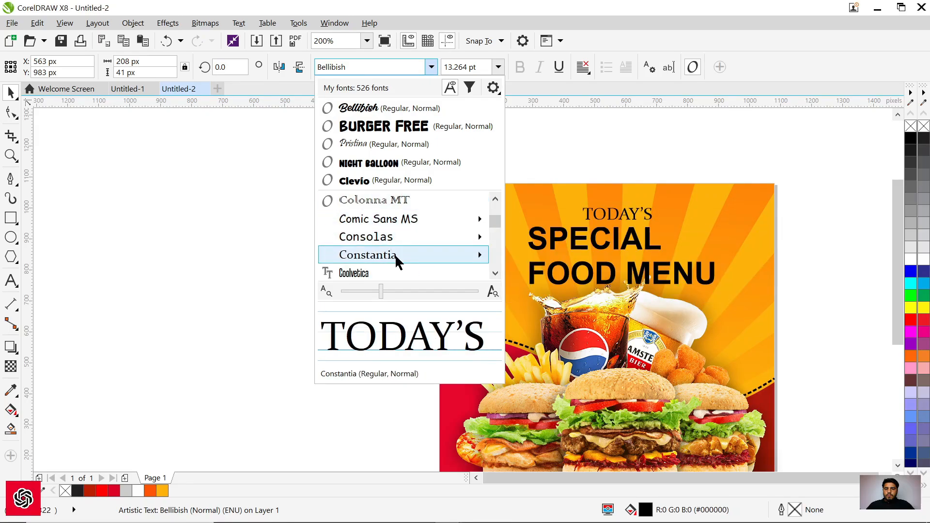
scroll(396, 252, down, 2)
scroll(401, 247, down, 5)
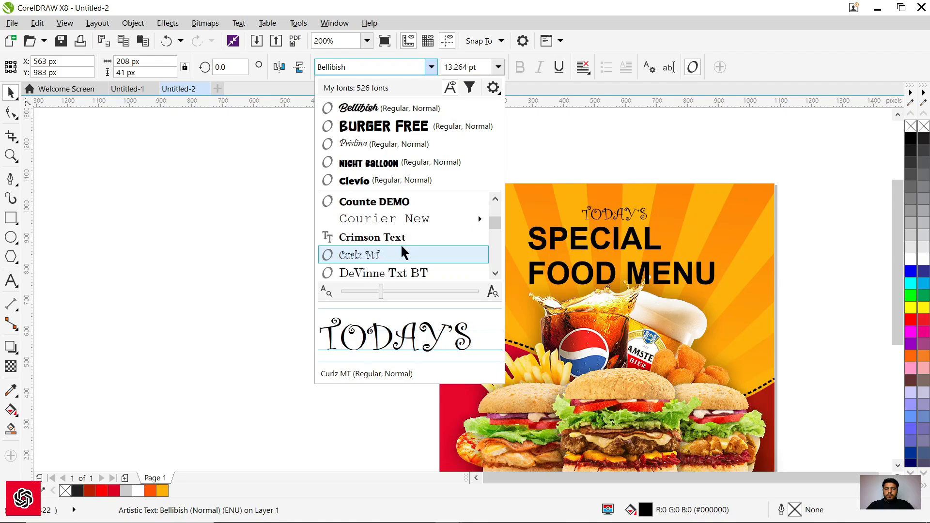
scroll(406, 237, down, 2)
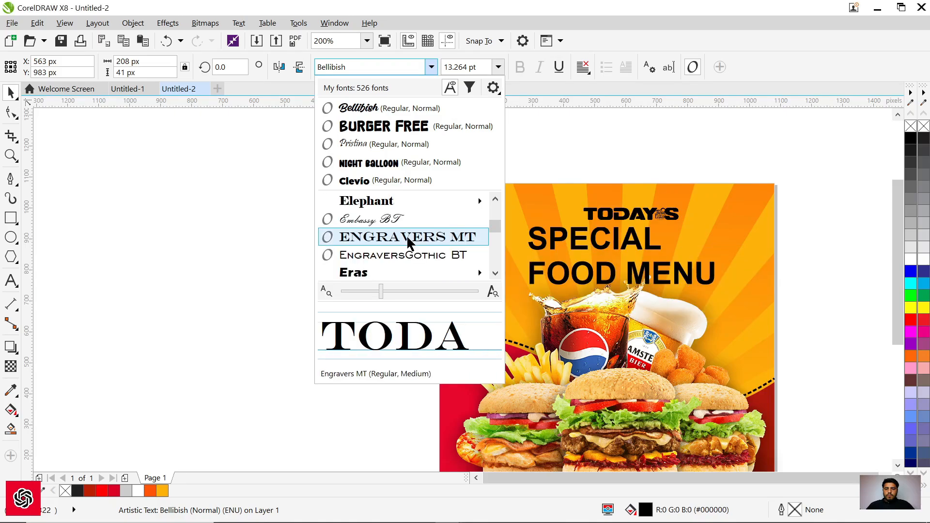
scroll(406, 233, down, 1)
scroll(406, 231, down, 2)
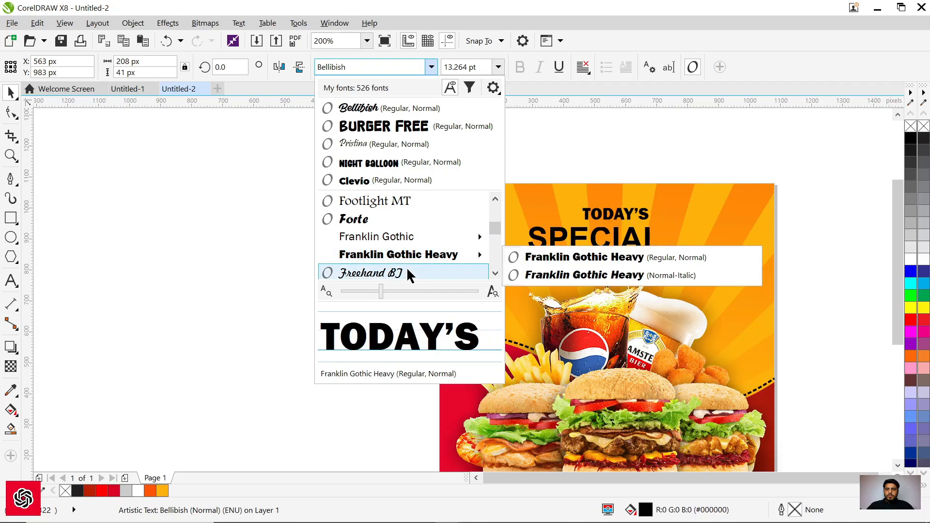
key(Escape)
click(816, 213)
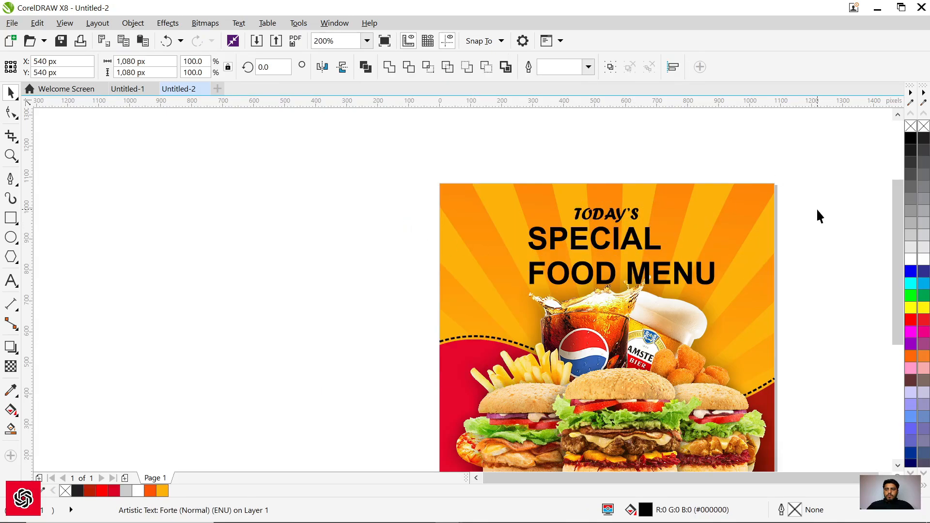
Step: Set the SPECIAL text in the Burger Free font and centre it beneath the TODAY'S text
click(602, 242)
click(432, 71)
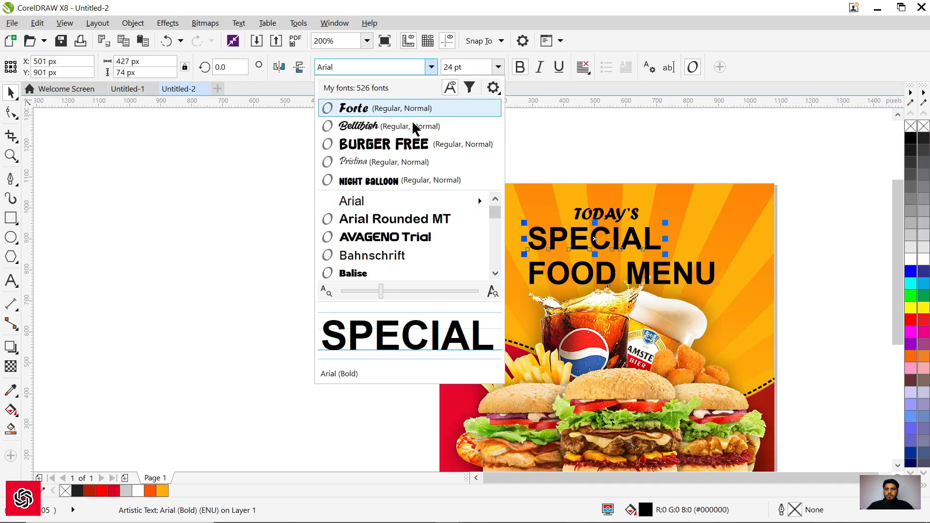
click(397, 143)
mouse_move(645, 257)
mouse_down()
mouse_move(706, 268)
mouse_move(626, 277)
mouse_move(642, 260)
mouse_up()
shift+click(696, 233)
key(c)
key(Escape)
Step: Shrink the FOOD MENU text to about 11.5 pt beneath SPECIAL and set it in the Pristina font
click(669, 278)
click(717, 269)
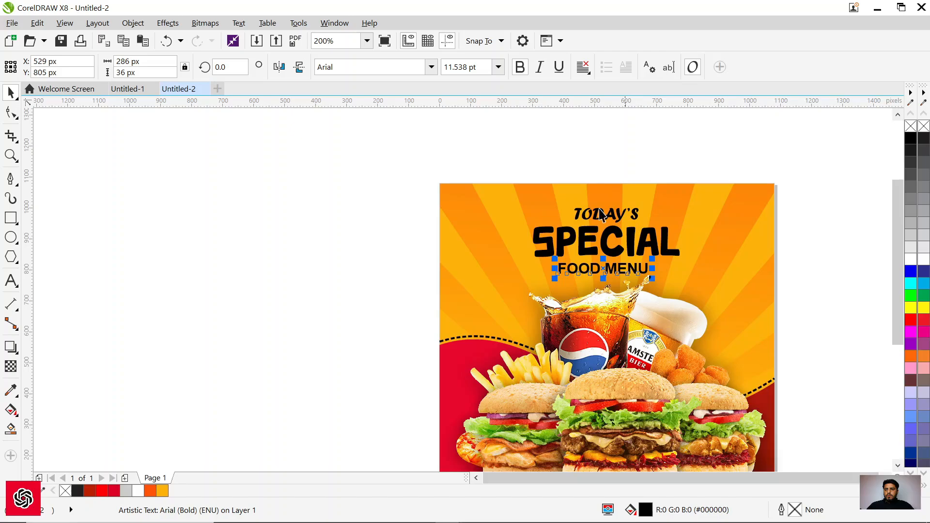
click(430, 68)
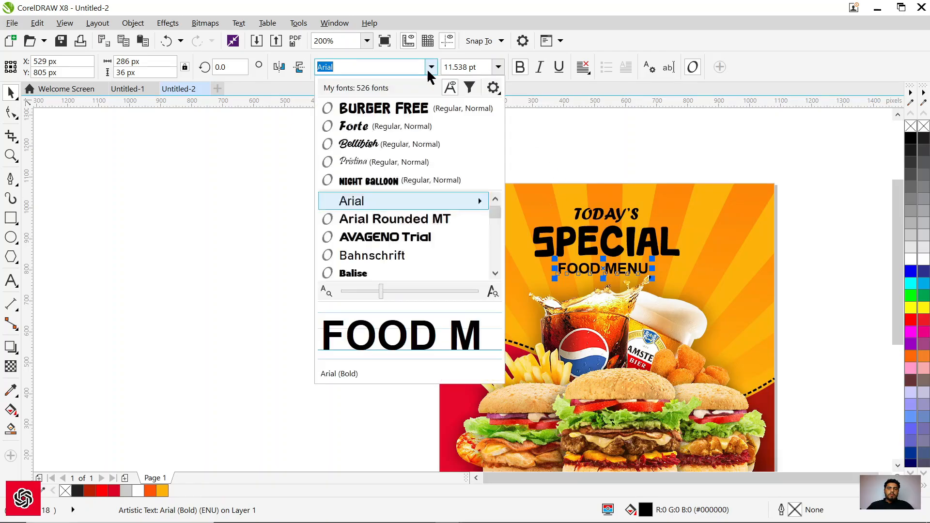
click(409, 165)
Step: Centre the three heading lines on one another and enlarge the SPECIAL text to about 42 pt
drag(829, 197, 478, 290)
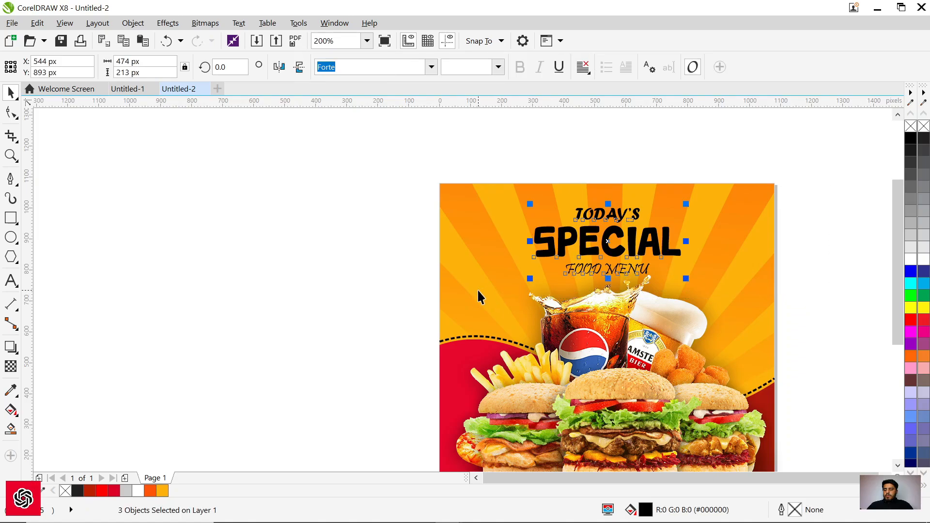
click(674, 255)
drag(685, 254, 740, 297)
Step: Nudge FOOD MENU slightly down and the TODAY'S and SPECIAL lines slightly up to even out the heading's line spacing
drag(831, 236, 547, 299)
key(Down)
key(Down)
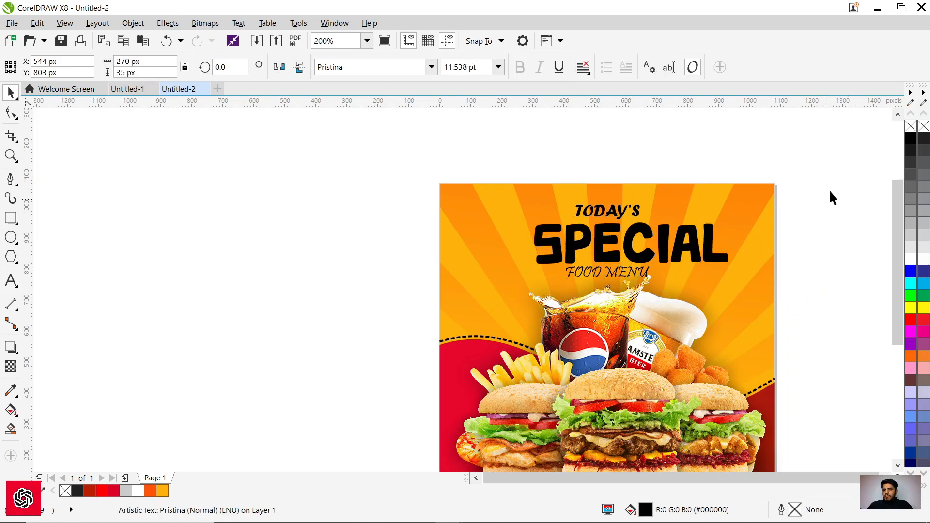
drag(830, 193, 478, 266)
key(Up)
key(Up)
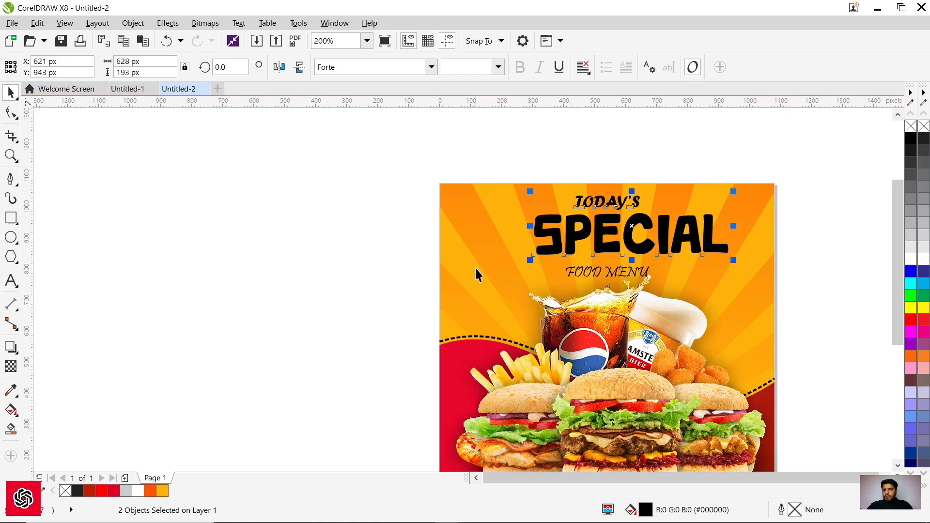
key(Down)
Step: Enlarge the SPECIAL text to about 44 pt and fill it with red
click(729, 255)
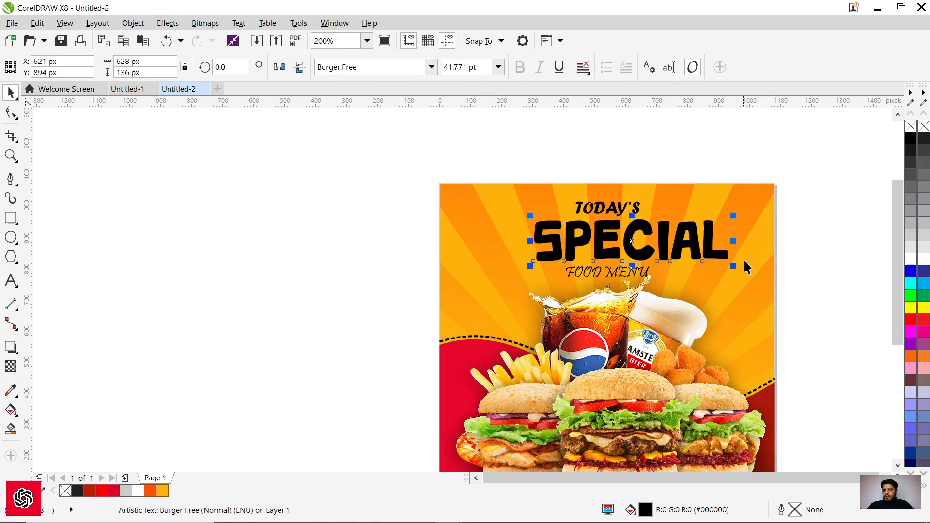
drag(748, 274, 748, 274)
click(113, 492)
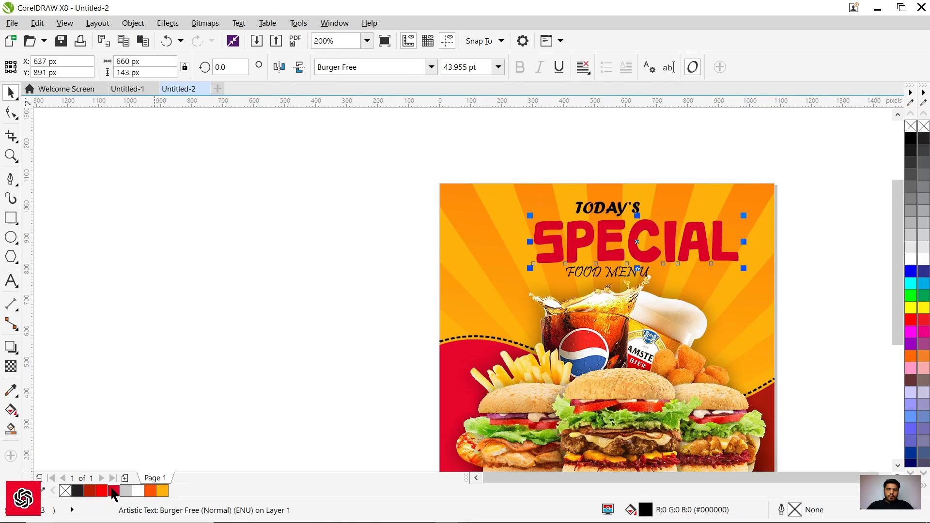
Step: Align the three heading lines on a common vertical centre line again after the enlargement of SPECIAL
click(373, 201)
drag(376, 189, 777, 287)
key(c)
Step: Fill the FOOD MENU text with yellow
click(631, 272)
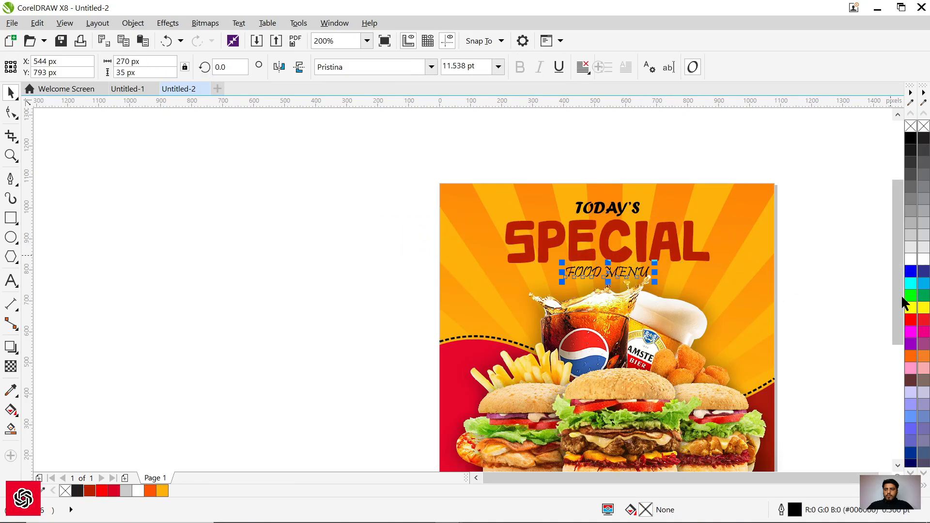
click(910, 307)
click(858, 308)
key(shift+F4)
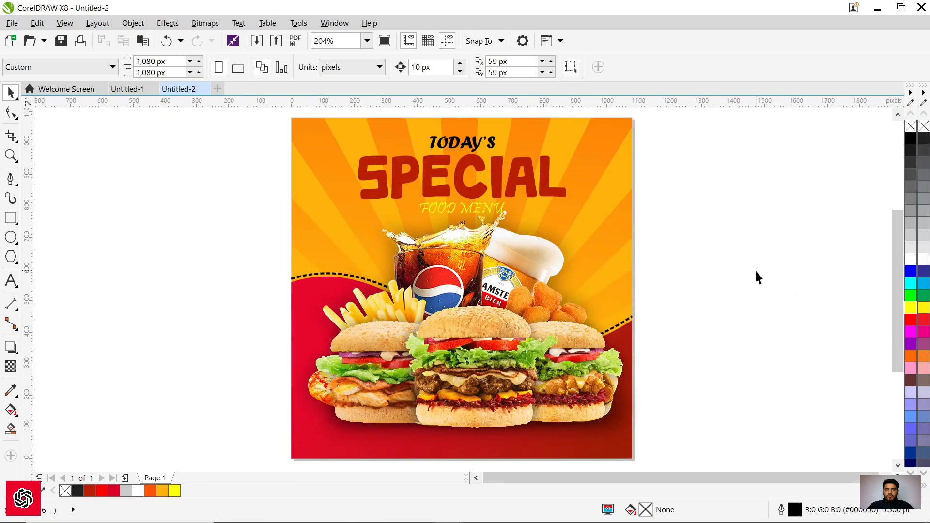
Step: Draw a fully rounded bar about 224 by 52 px near the post's lower-left corner and fill it black
click(11, 219)
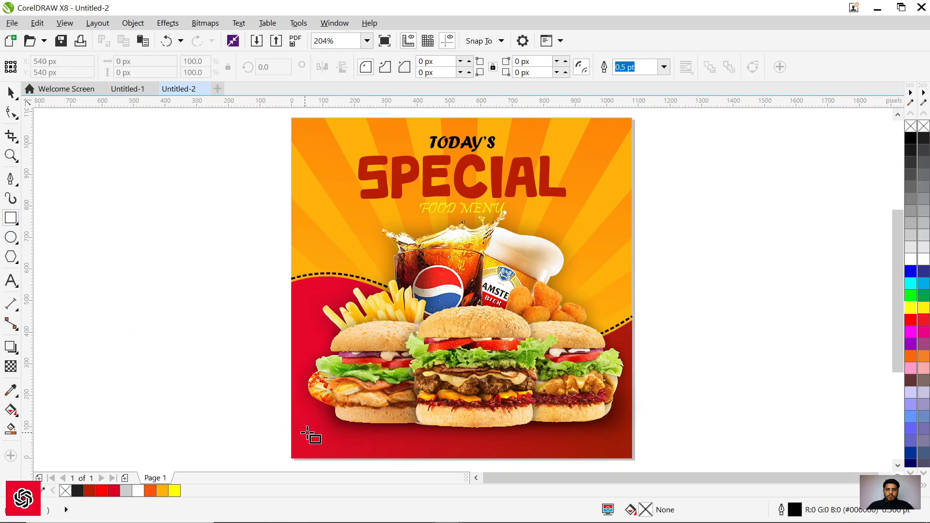
drag(304, 433, 359, 431)
click(12, 113)
scroll(372, 438, up, 1)
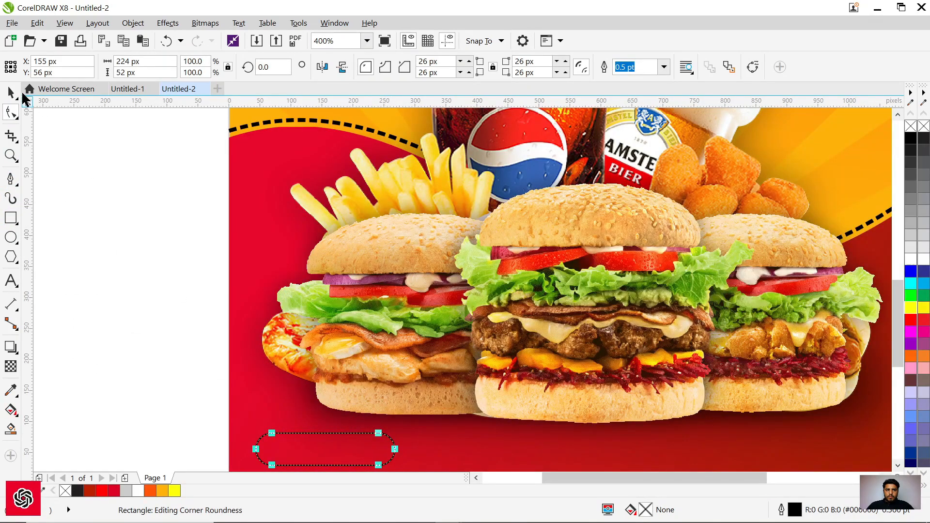
click(11, 92)
click(911, 138)
Step: Draw a circle about 138 px wide on the sunburst beside the chicken nuggets and beer foam, near the post's right edge
scroll(437, 271, down, 1)
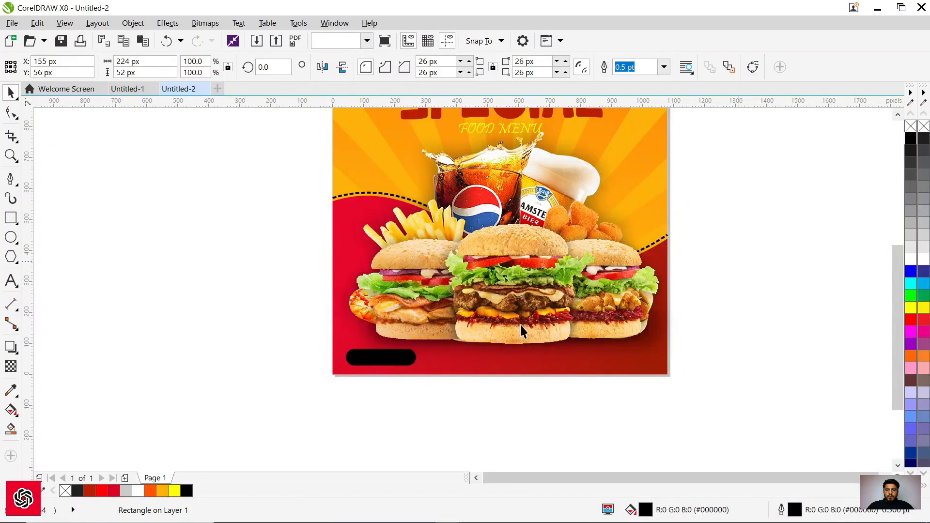
scroll(498, 278, down, 1)
scroll(580, 203, up, 1)
click(11, 238)
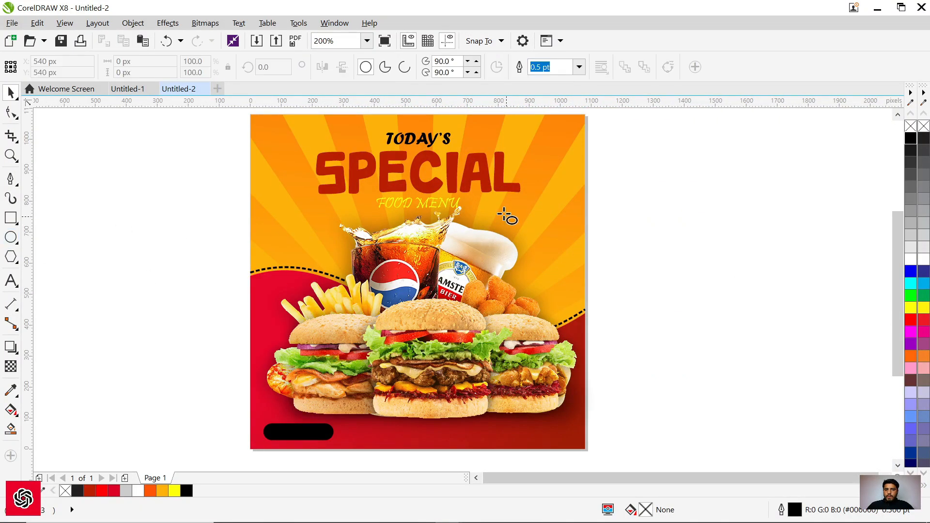
mouse_move(516, 200)
mouse_down()
mouse_move(556, 250)
mouse_move(586, 231)
mouse_move(580, 258)
mouse_move(561, 279)
mouse_up()
scroll(507, 224, up, 1)
key(space)
Step: Duplicate the circle diagonally down and to the left, undoing any accidental change to the food images
drag(568, 343, 569, 331)
key(ctrl+z)
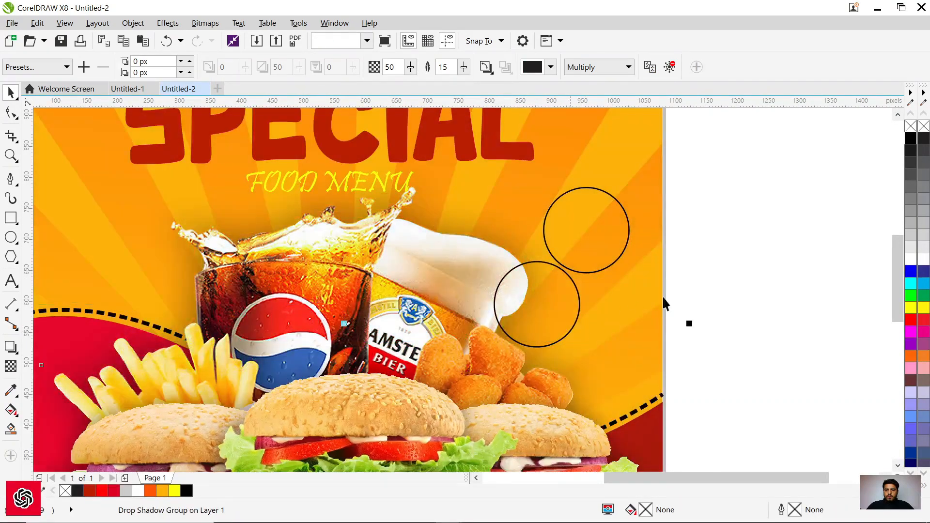
drag(716, 249, 599, 312)
key(ctrl+z)
click(836, 234)
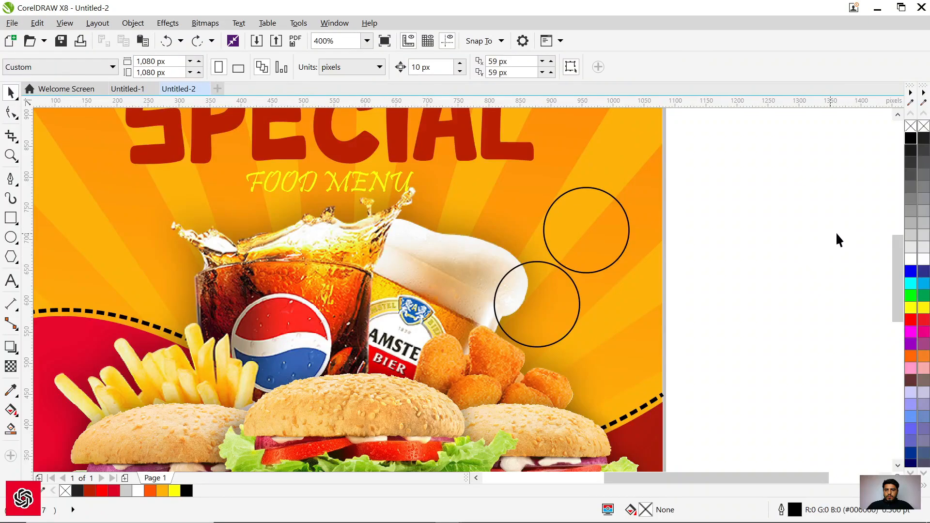
Step: Reduce the duplicate circle to 69 px and add a 34 px circle below it, forming a diagonal trail under the large one
drag(425, 384, 424, 385)
drag(491, 352, 527, 332)
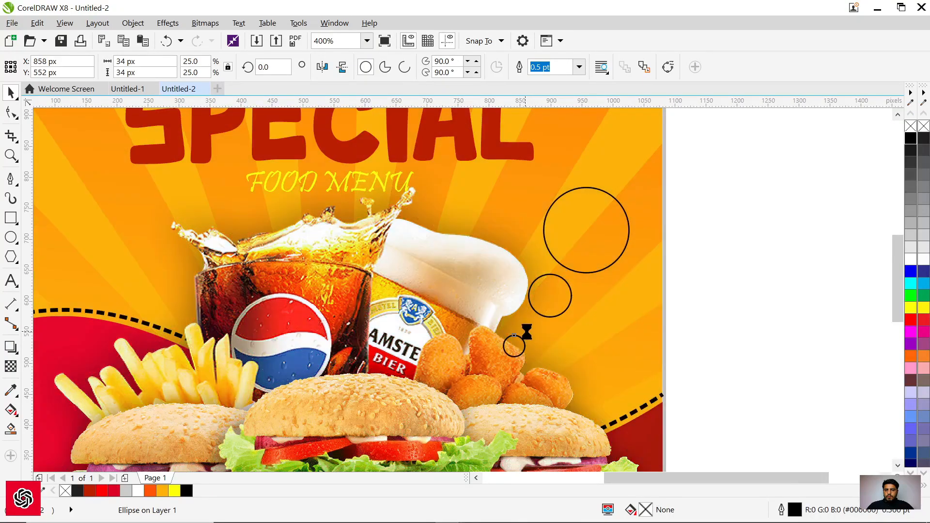
drag(547, 296, 548, 291)
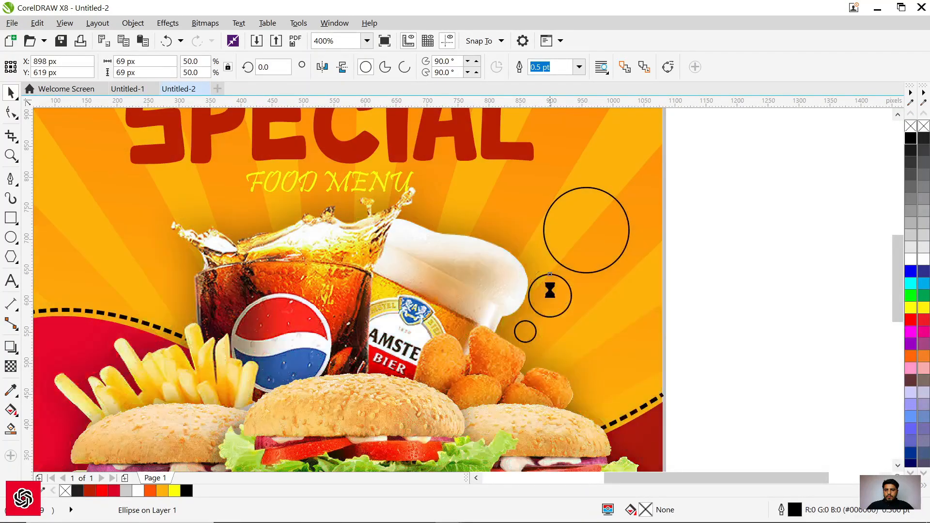
drag(530, 328, 528, 322)
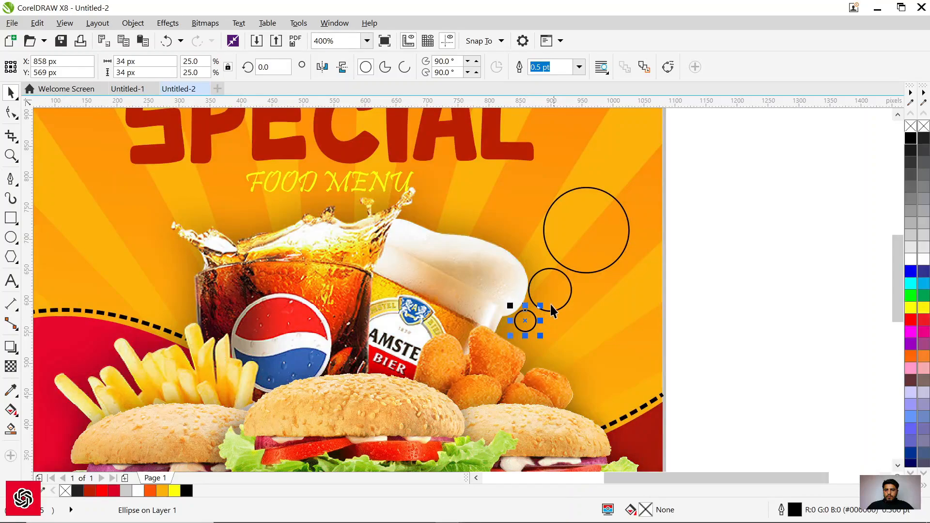
Step: Fill all three circles beside the nuggets with black
shift+click(580, 253)
click(911, 139)
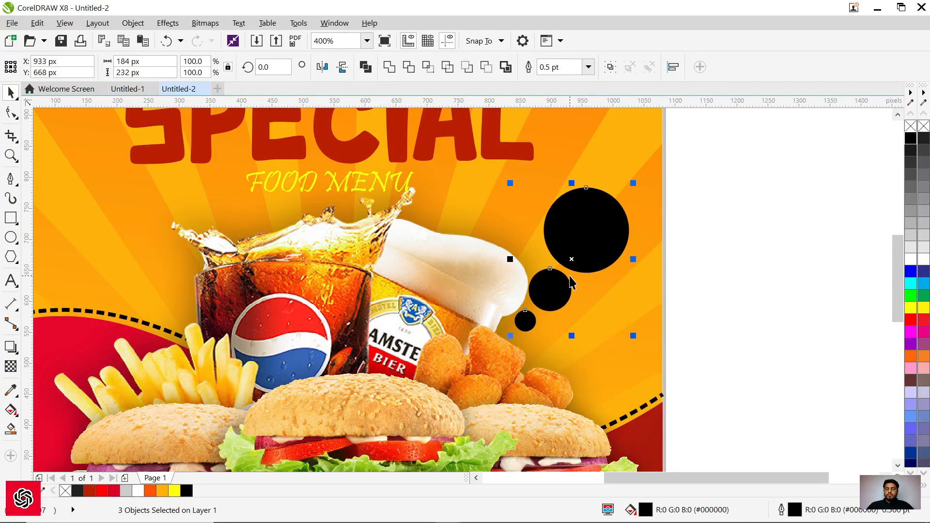
key(F3)
click(767, 241)
key(F4)
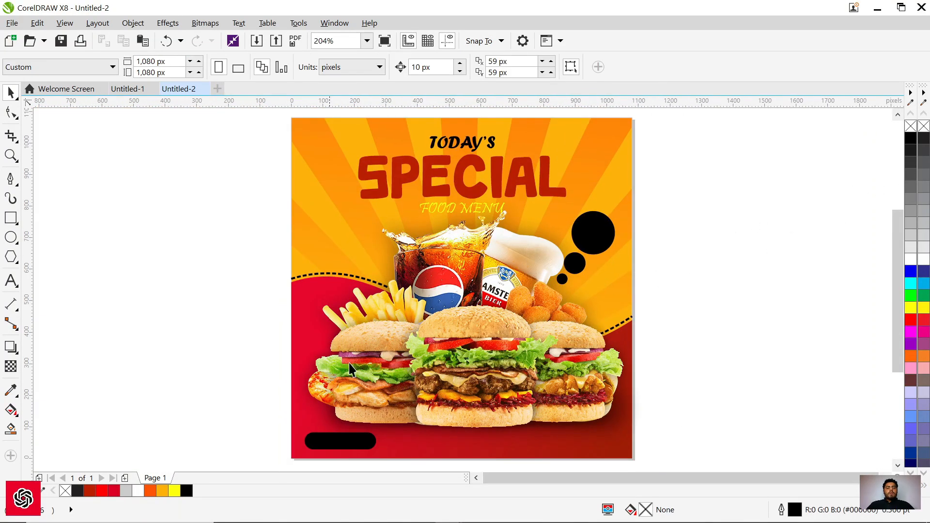